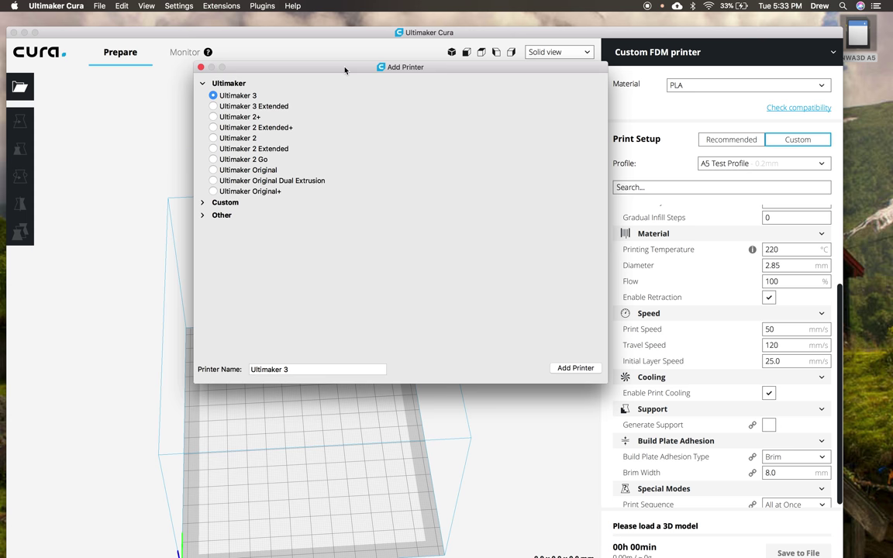
# Step: Reopen Add Printer from Settings > Printer and choose the Custom FDM printer type
pyautogui.click(201, 68)
pyautogui.click(180, 6)
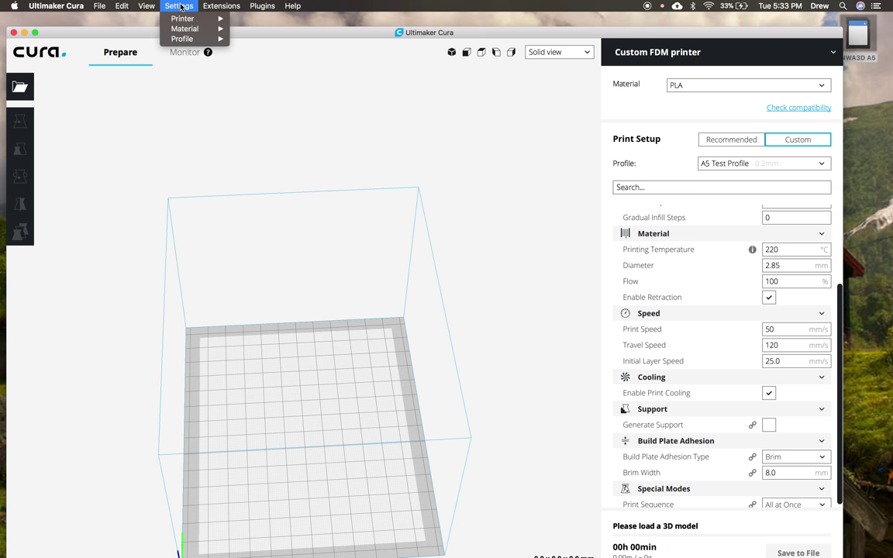
pyautogui.moveTo(182, 19)
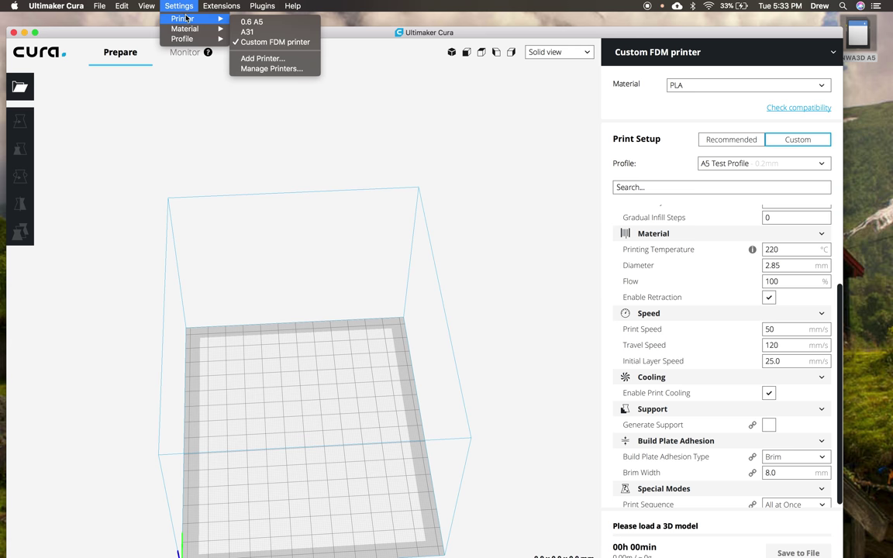
pyautogui.click(259, 59)
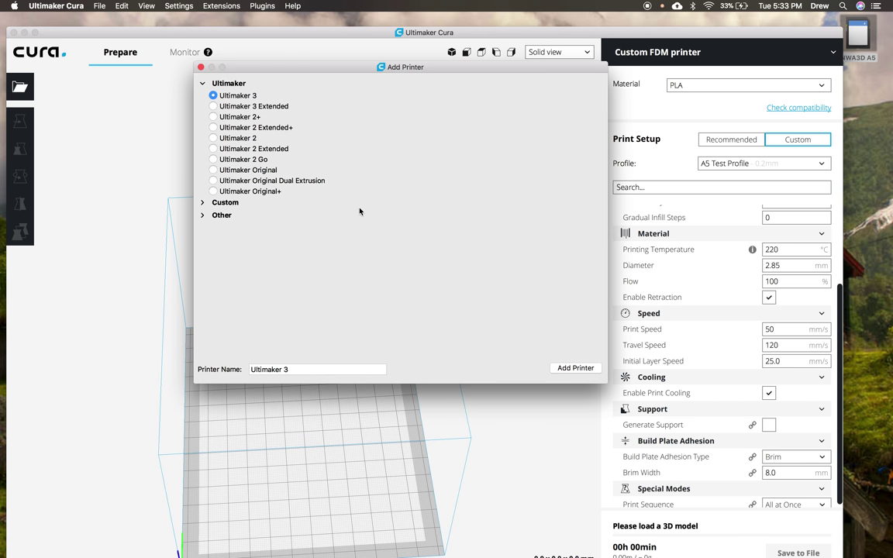
pyautogui.click(203, 204)
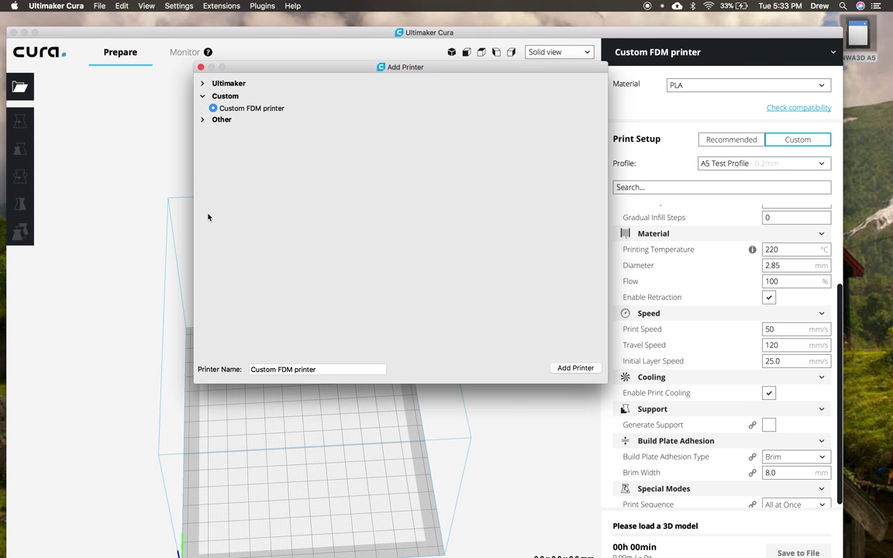
# Step: Replace the default printer name with 'NWA3D A5' and add the printer
pyautogui.doubleClick(298, 369)
pyautogui.tripleClick(299, 369)
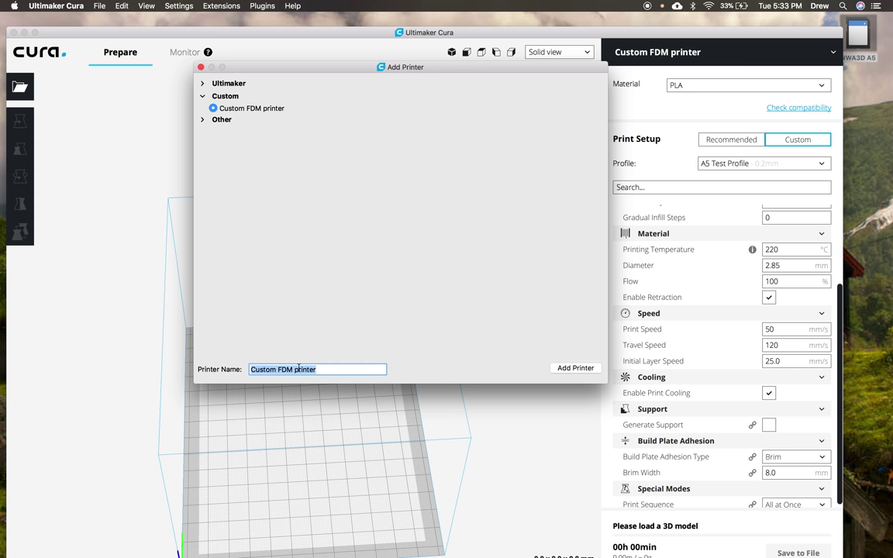
pyautogui.write('NWA3D A5')
pyautogui.click(559, 369)
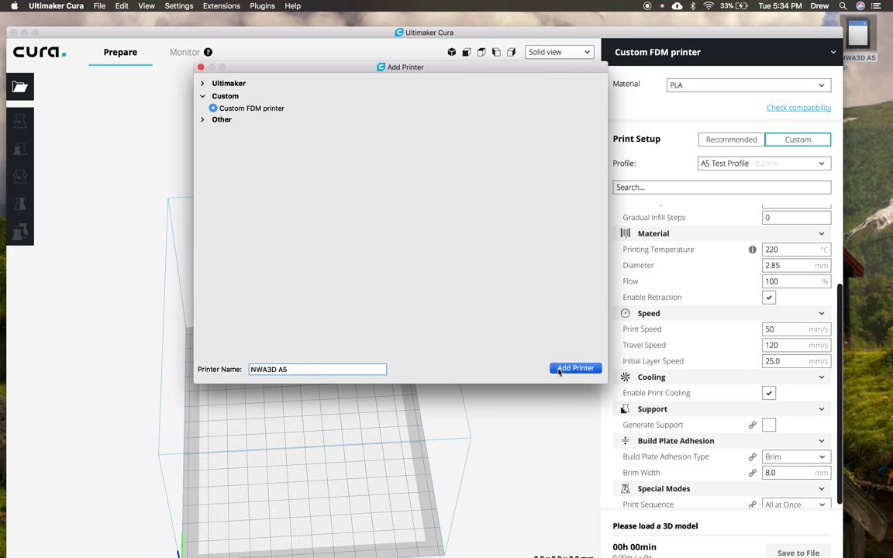
pyautogui.click(559, 370)
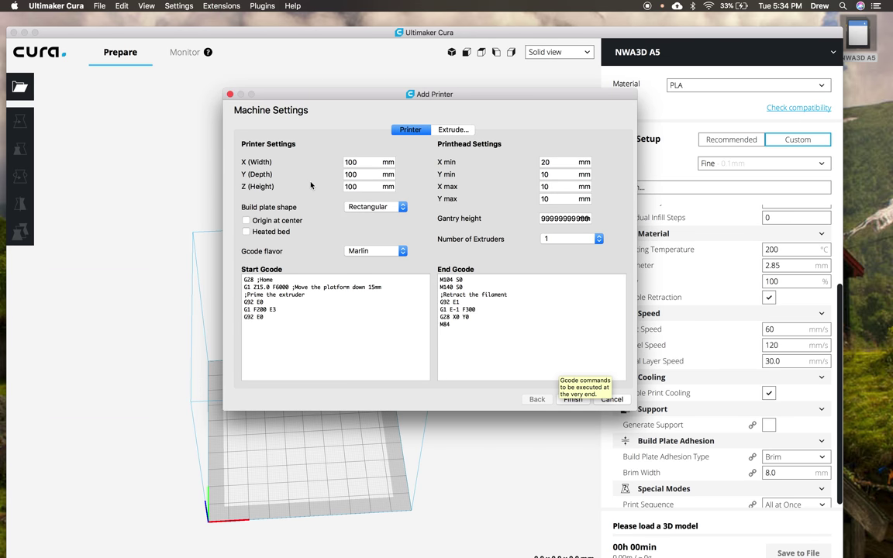
# Step: Set the build plate width to 125 mm and depth to 150 mm
pyautogui.click(363, 162)
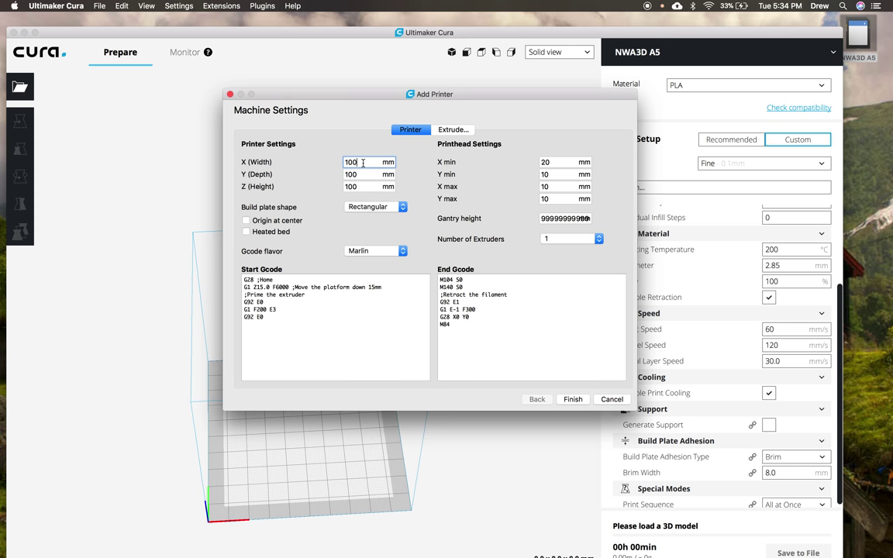
pyautogui.press('BackSpace')
pyautogui.press('BackSpace')
pyautogui.write('25')
pyautogui.click(358, 174)
pyautogui.press('BackSpace')
pyautogui.press('BackSpace')
pyautogui.write('50')
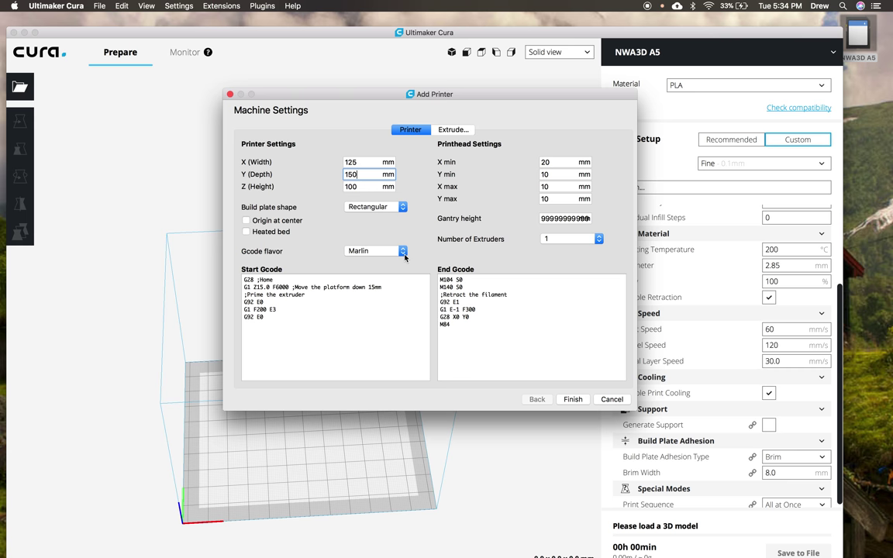
# Step: Change the G-code flavor to RepRap
pyautogui.click(378, 250)
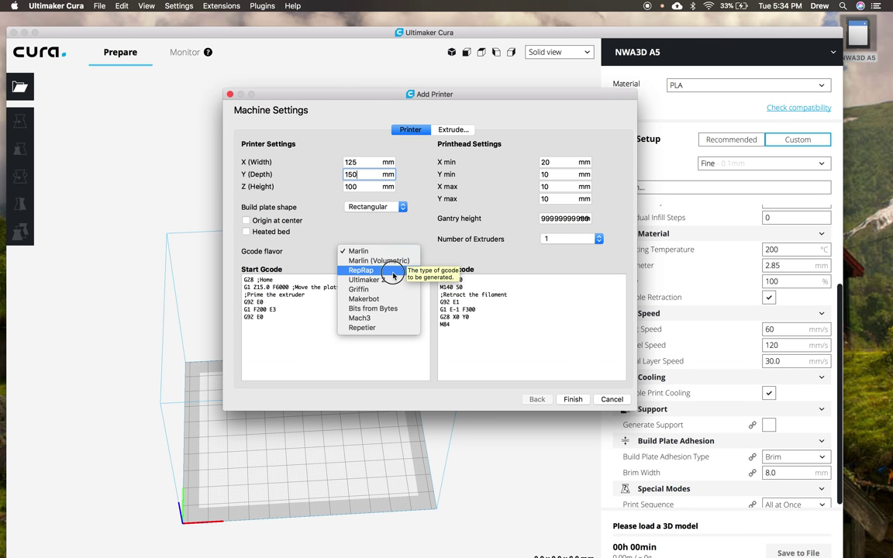
pyautogui.press('Escape')
pyautogui.press('Down')
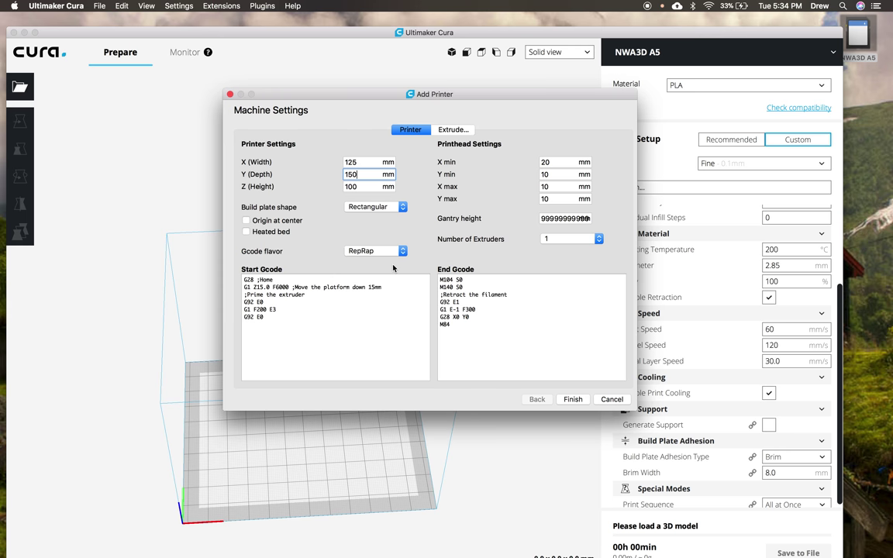
# Step: Change the extruder's compatible material diameter from 2.85 to 1.75 mm and finish the printer setup
pyautogui.click(452, 130)
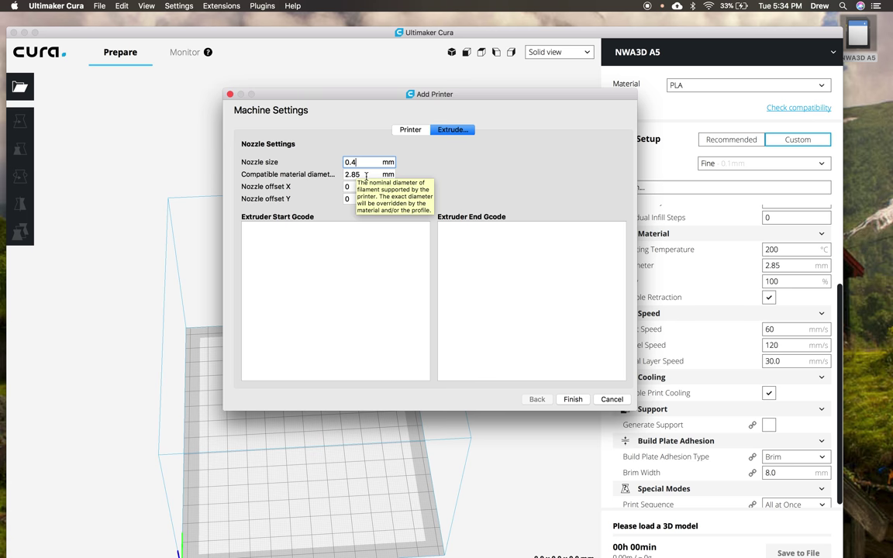
pyautogui.moveTo(366, 176); pyautogui.dragTo(345, 177)
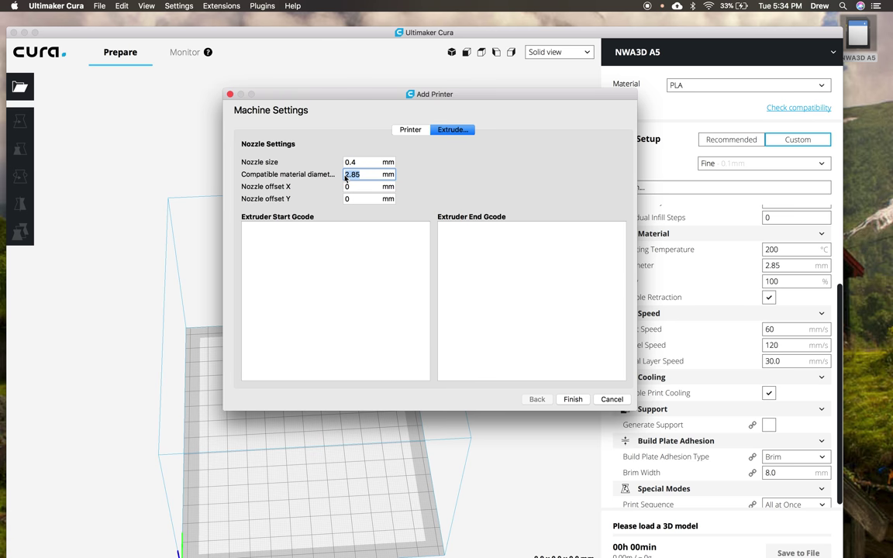
pyautogui.write('1.75')
pyautogui.click(410, 131)
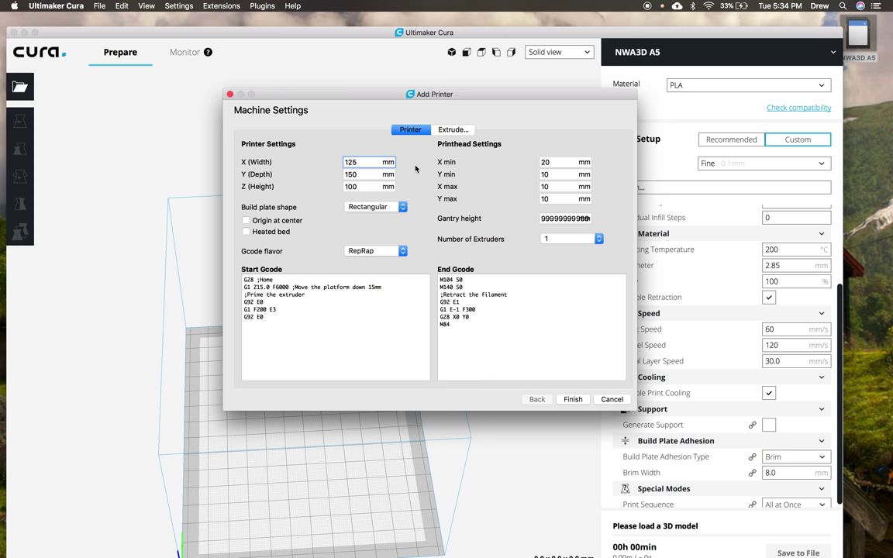
pyautogui.click(571, 400)
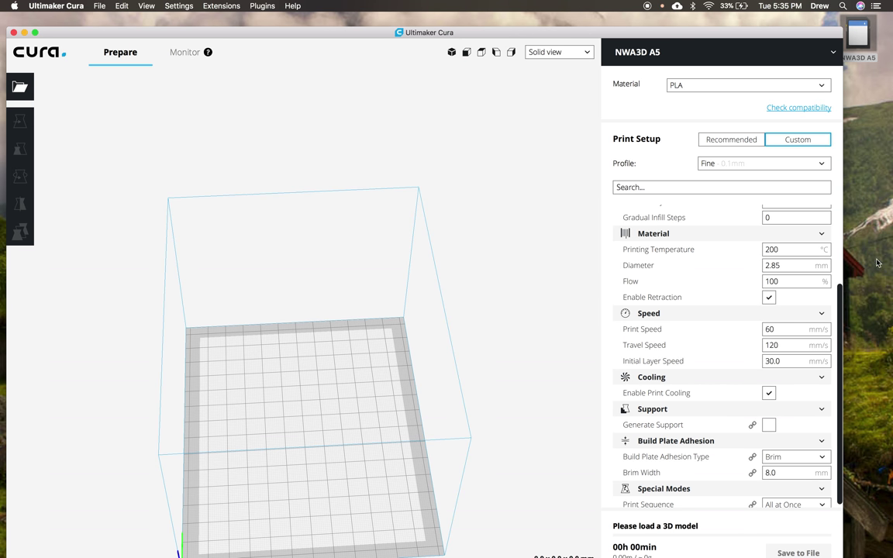
# Step: Browse the NWA3D A5 card's Cura folder and preview the 3D Printer Settings image
pyautogui.click(862, 40)
pyautogui.click(862, 41)
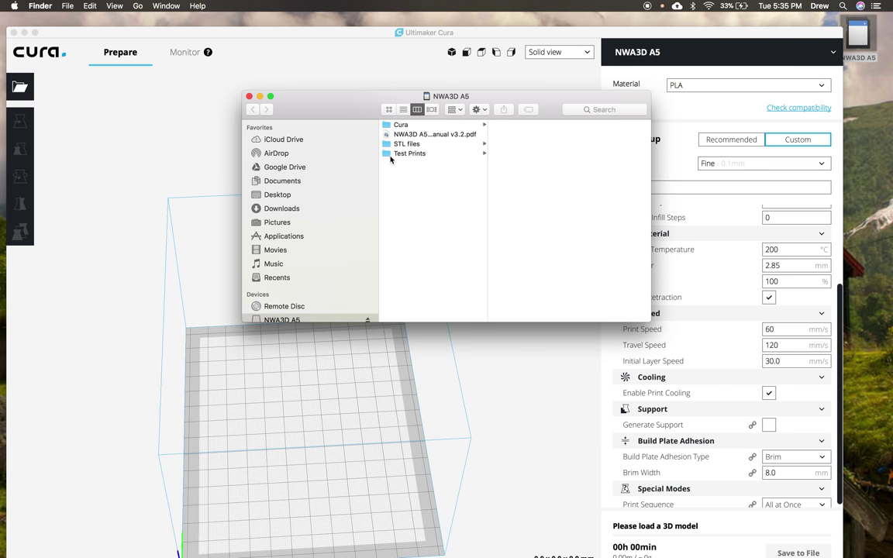
pyautogui.click(422, 136)
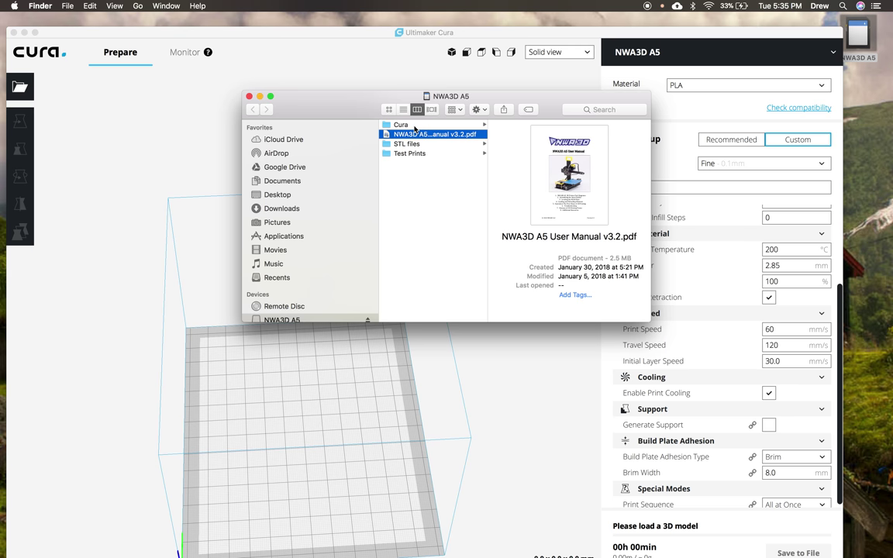
pyautogui.click(403, 125)
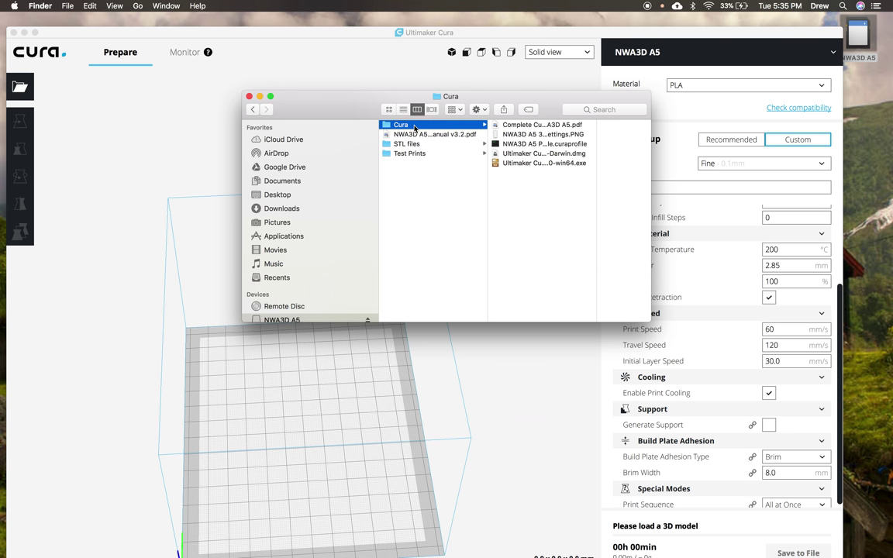
pyautogui.click(538, 144)
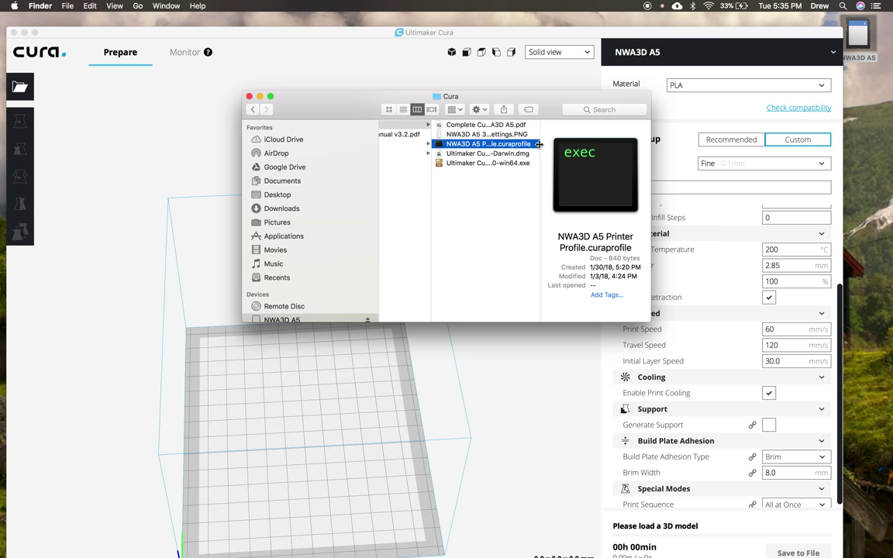
pyautogui.click(508, 136)
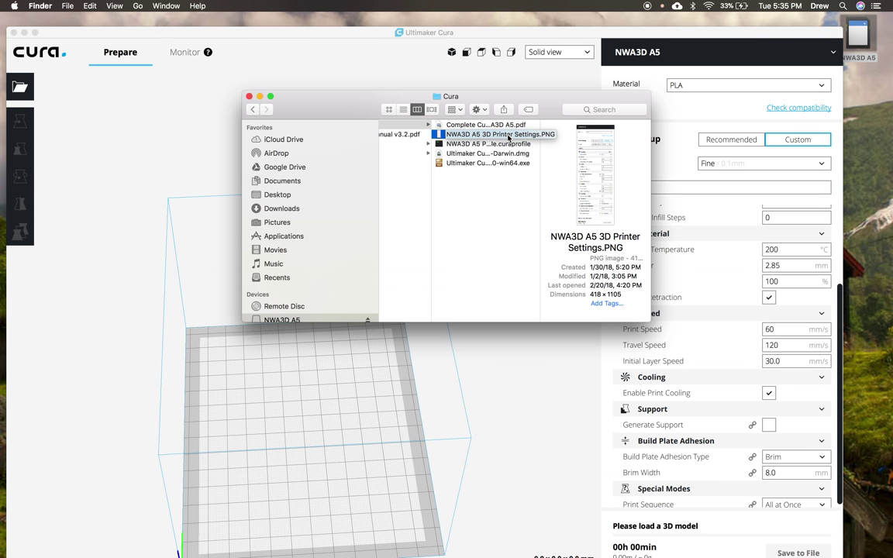
pyautogui.press('space')
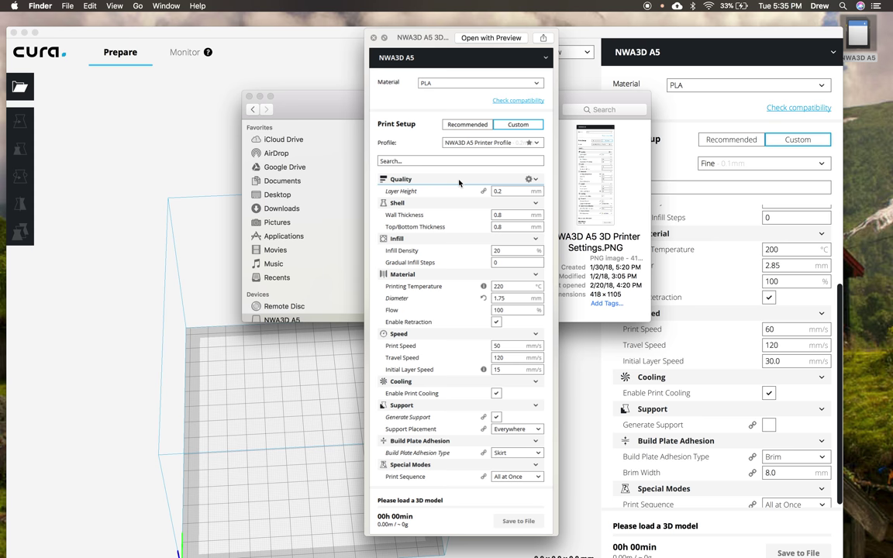
pyautogui.press('space')
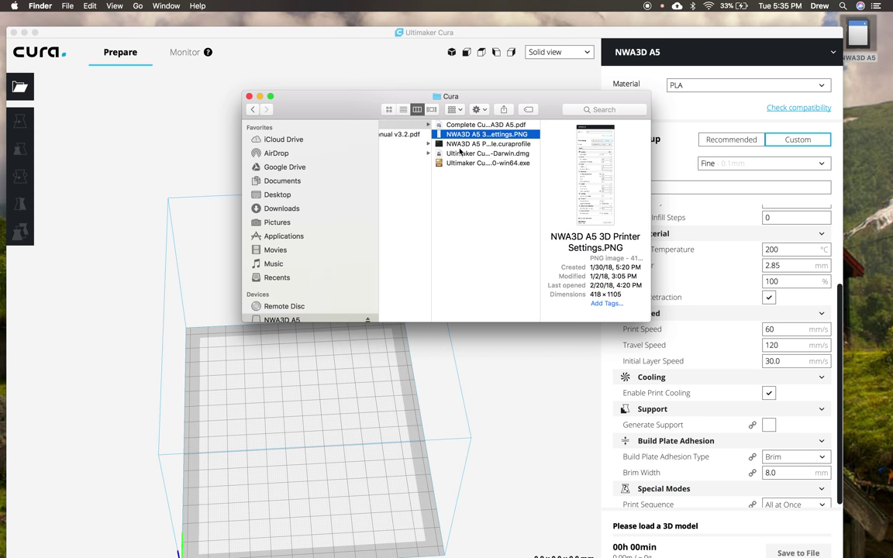
# Step: Preview the Complete Cura Settings for NWA3D A5 PDF, then return to Cura
pyautogui.click(464, 125)
pyautogui.press('space')
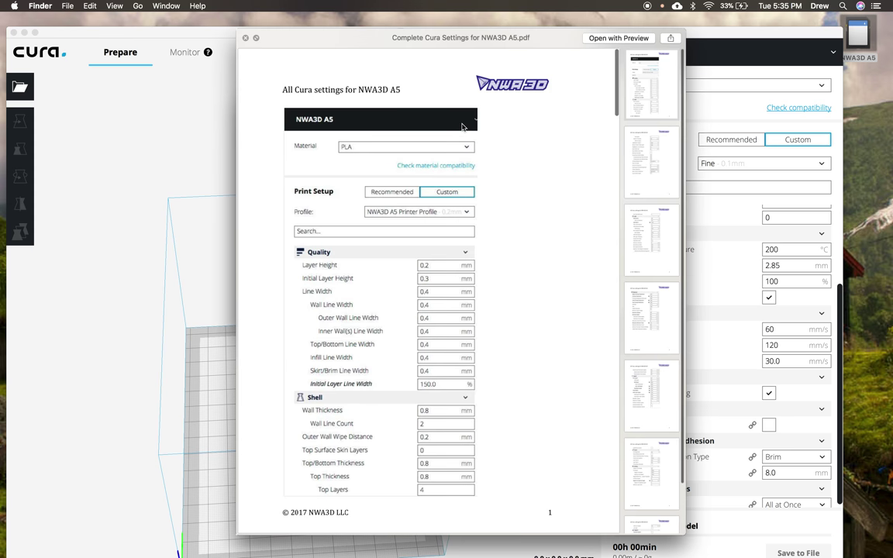
pyautogui.scroll(-10, 462, 126)
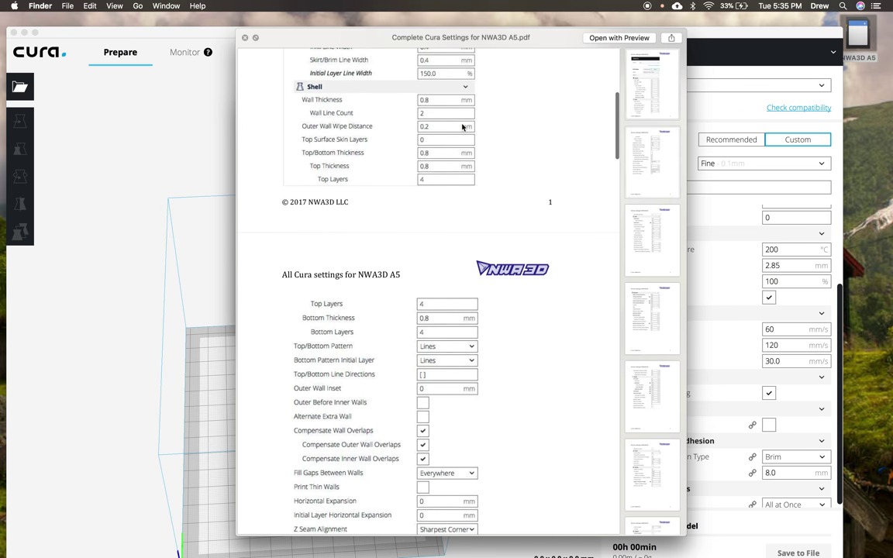
pyautogui.press('space')
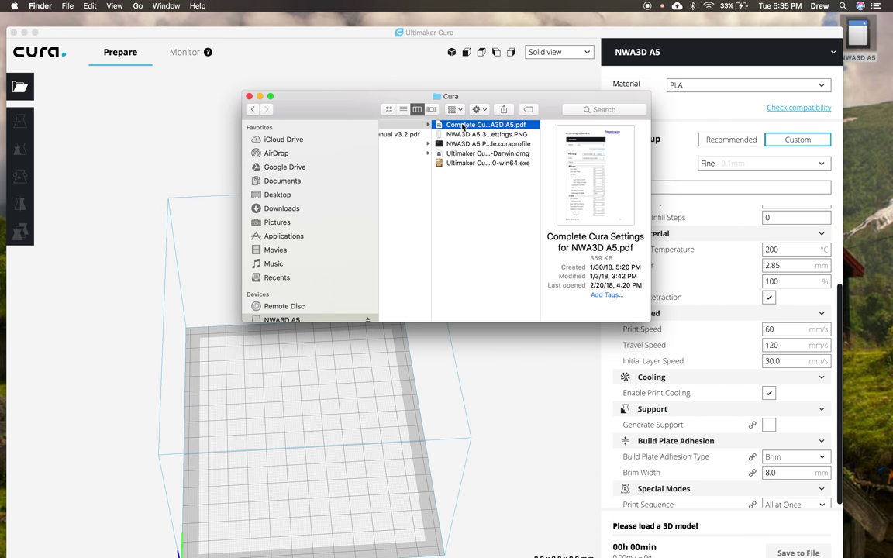
pyautogui.click(703, 113)
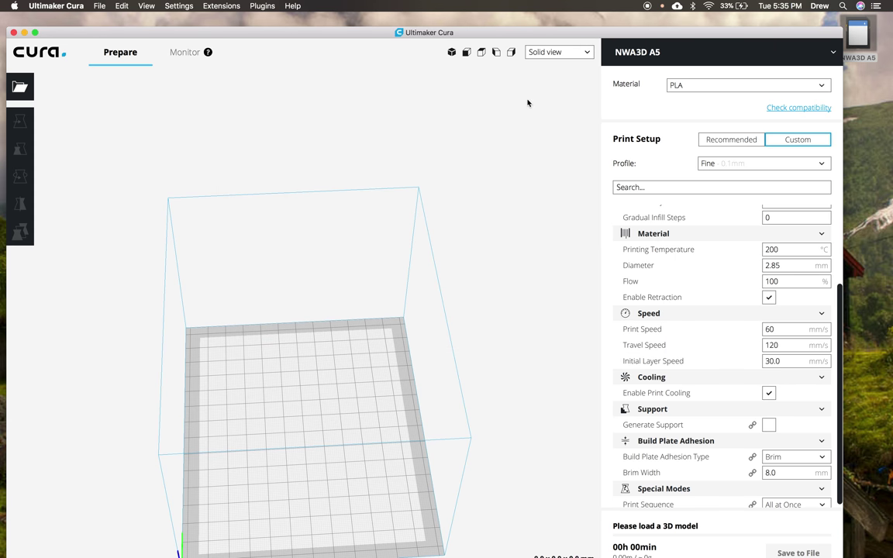
# Step: Import NWA3D A5 Printer Profile.curaprofile from the card's Cura folder through Manage Profiles
pyautogui.click(822, 165)
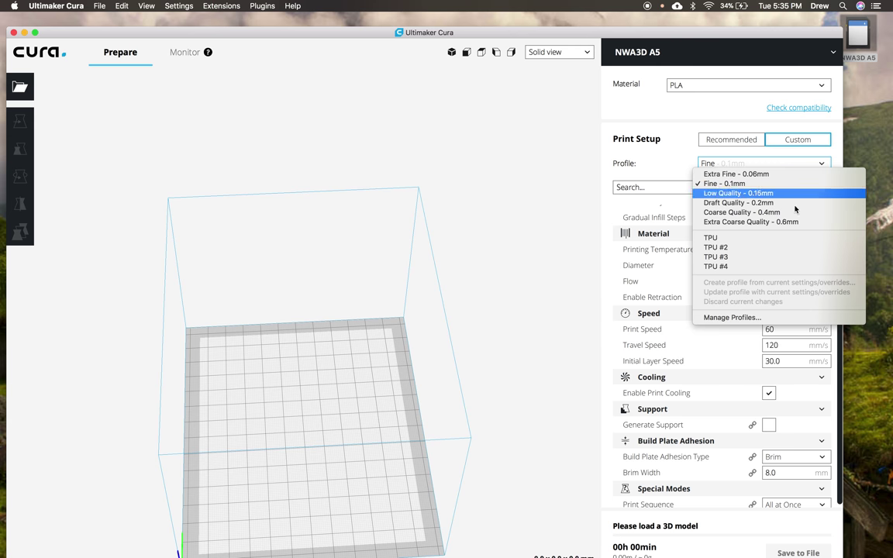
pyautogui.click(728, 317)
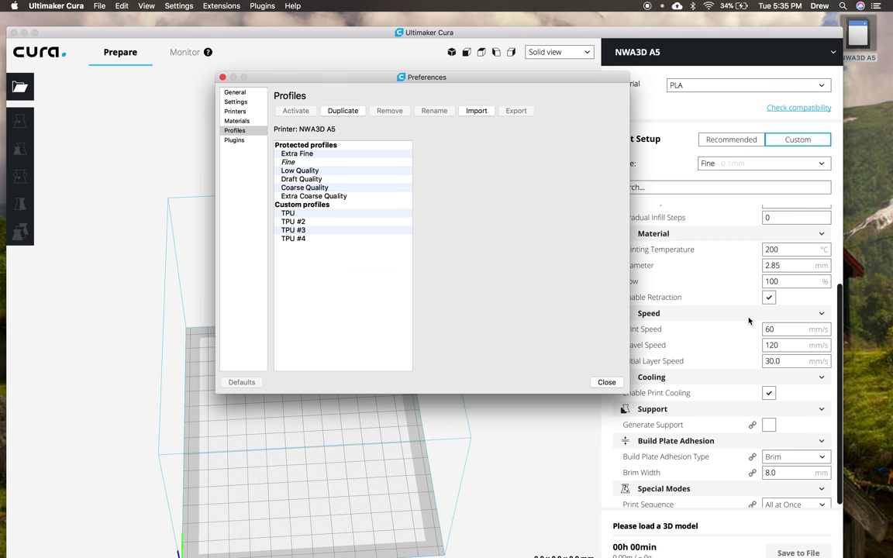
pyautogui.click(486, 114)
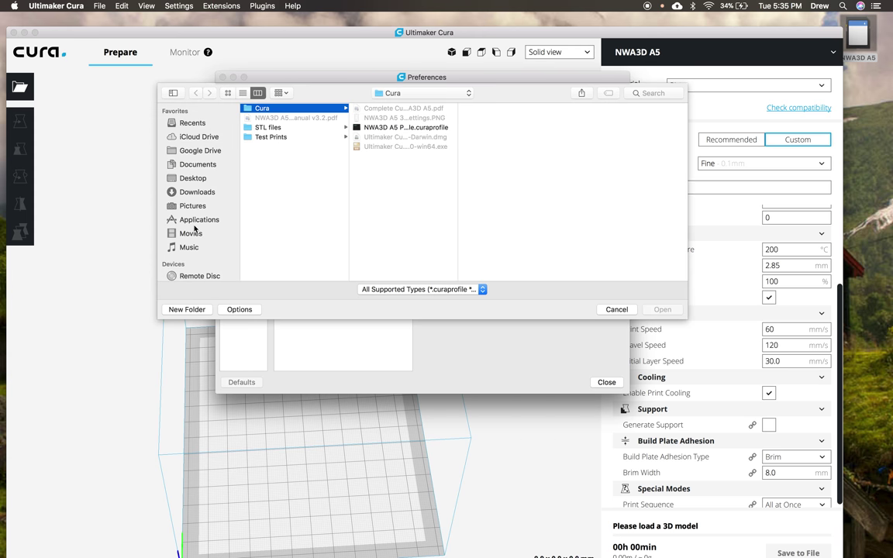
pyautogui.scroll(-5, 194, 229)
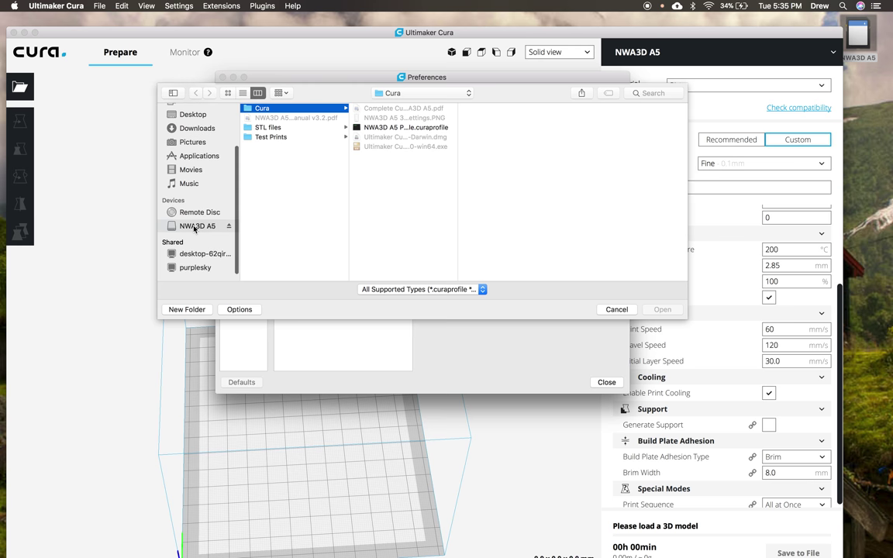
pyautogui.click(193, 227)
pyautogui.click(283, 110)
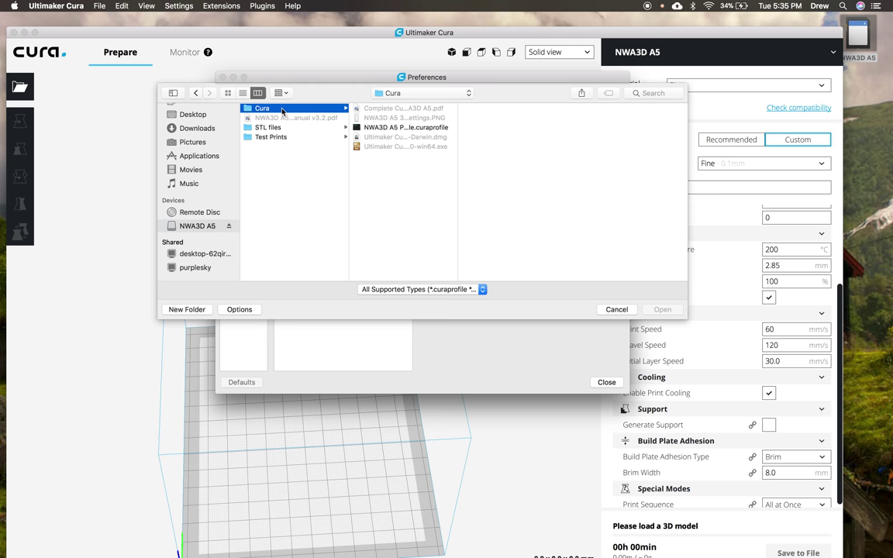
pyautogui.click(405, 127)
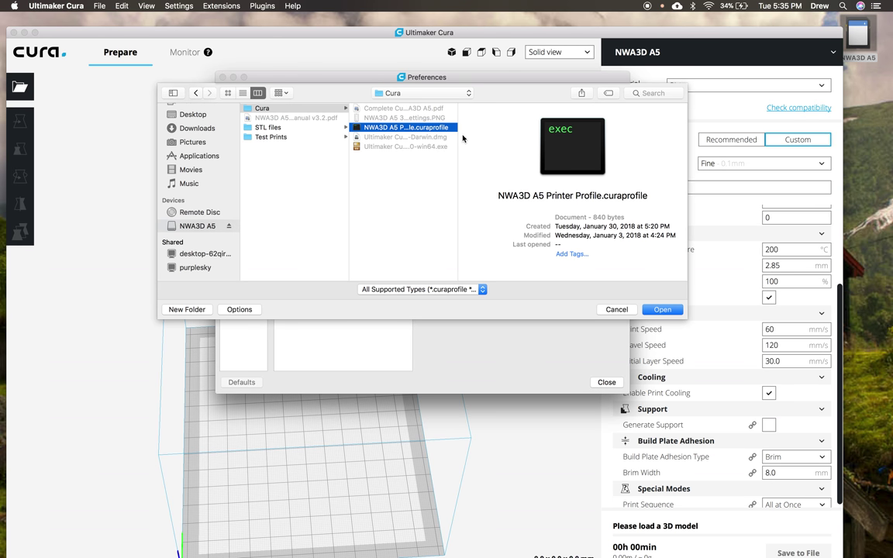
pyautogui.moveTo(458, 138); pyautogui.dragTo(575, 144)
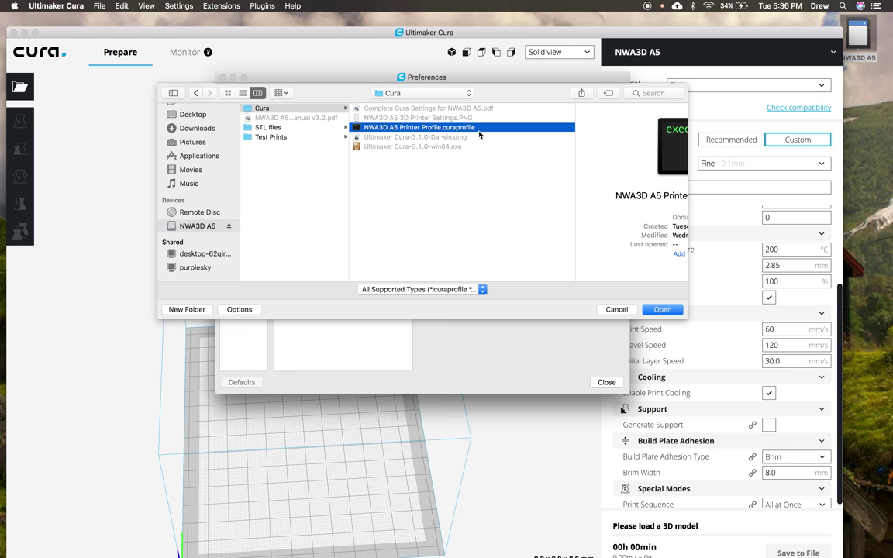
pyautogui.click(663, 310)
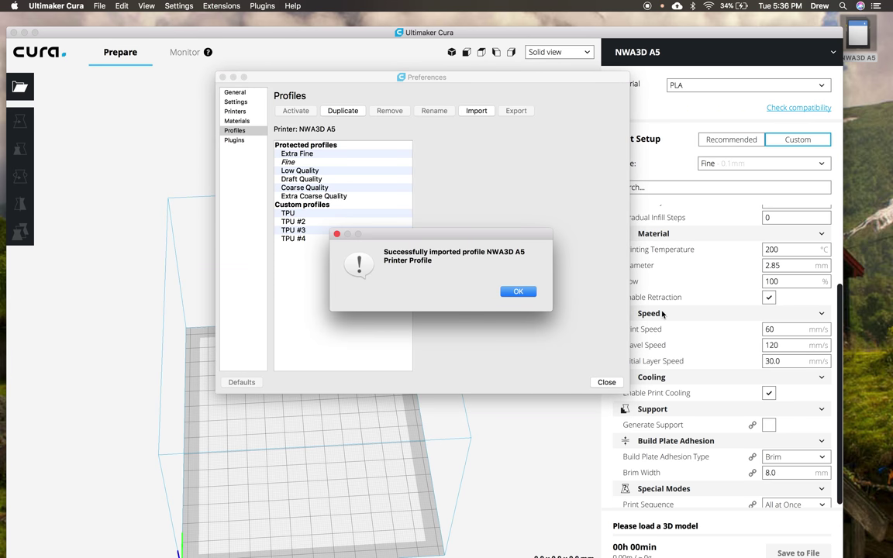
pyautogui.click(518, 292)
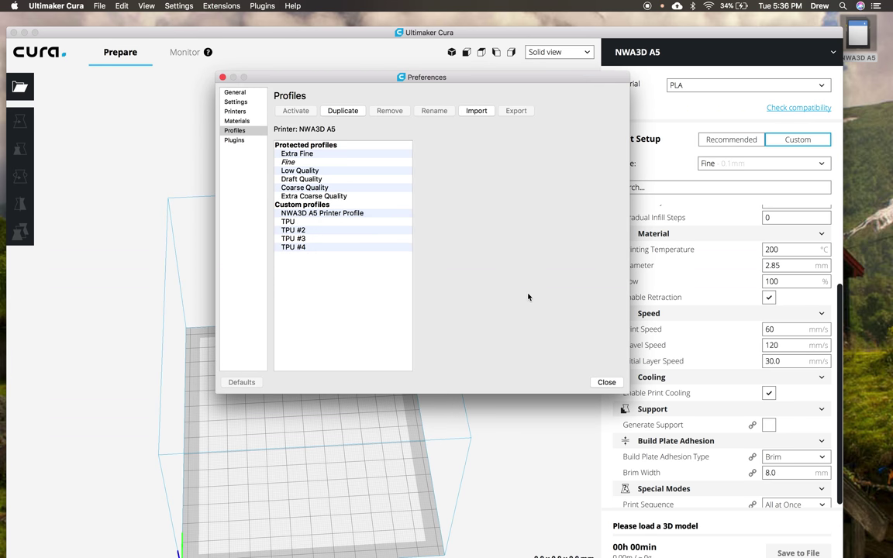
pyautogui.click(606, 382)
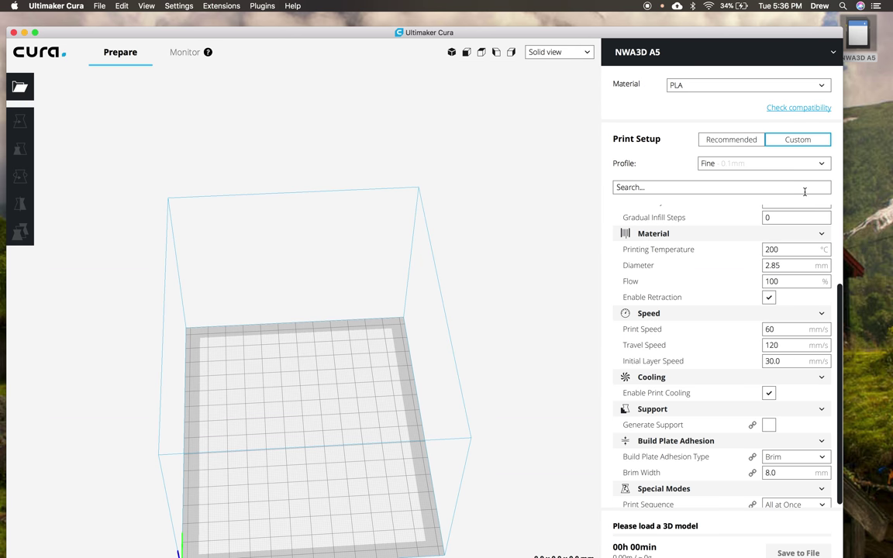
# Step: Select the NWA3D A5 Printer Profile, keeping PLA material and the NWA3D A5 printer
pyautogui.click(823, 166)
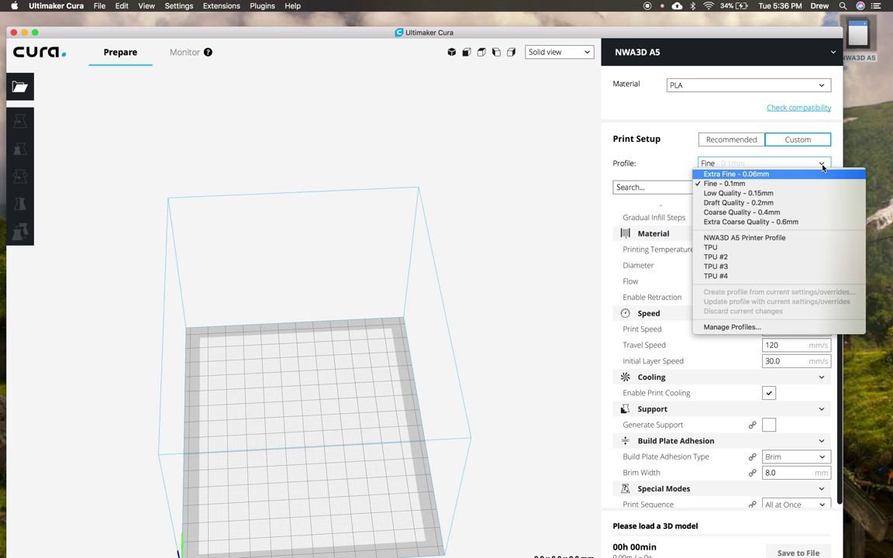
pyautogui.click(743, 241)
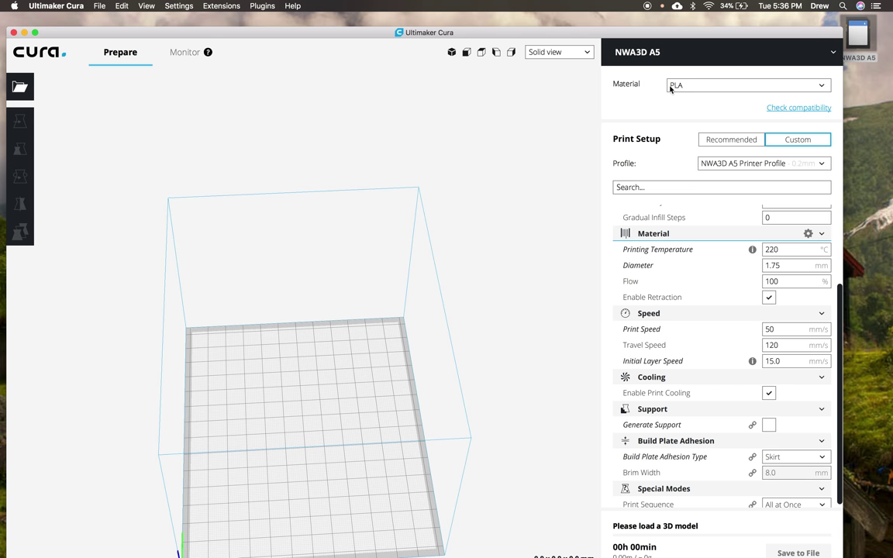
pyautogui.click(823, 86)
pyautogui.click(828, 75)
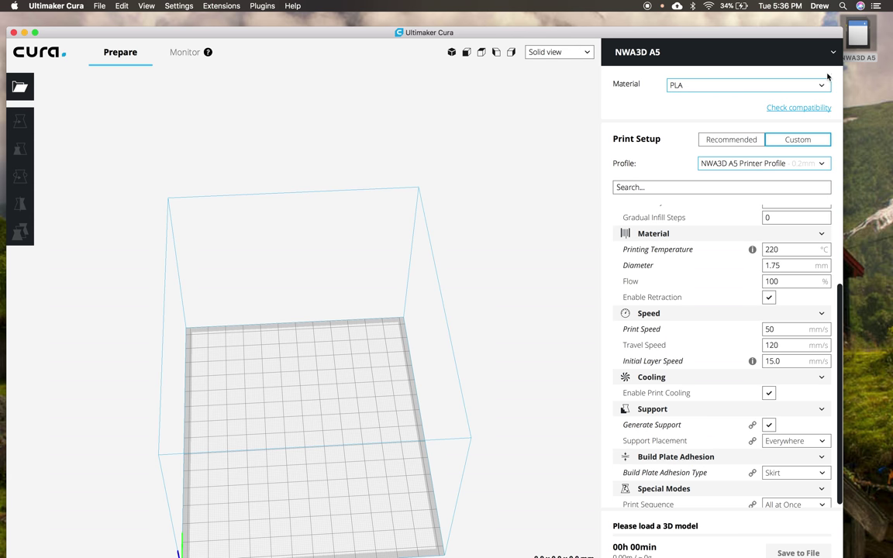
pyautogui.click(834, 53)
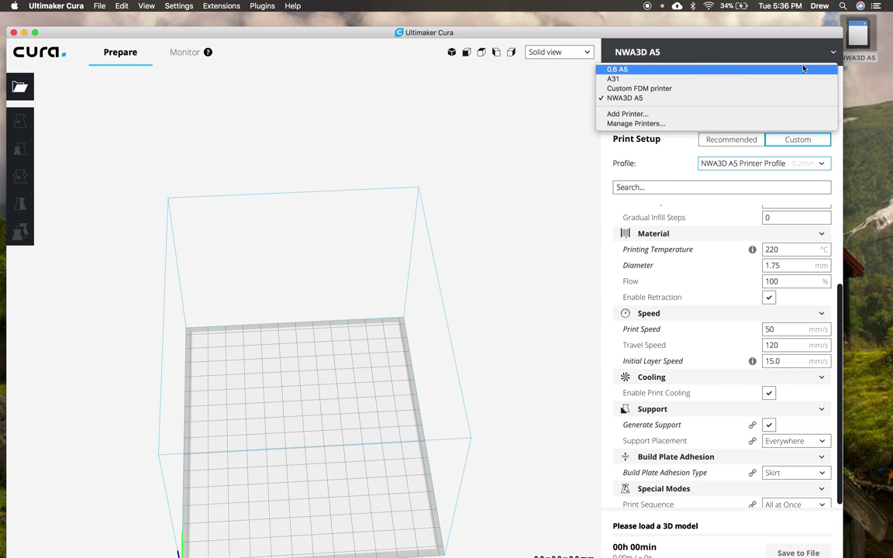
pyautogui.click(747, 105)
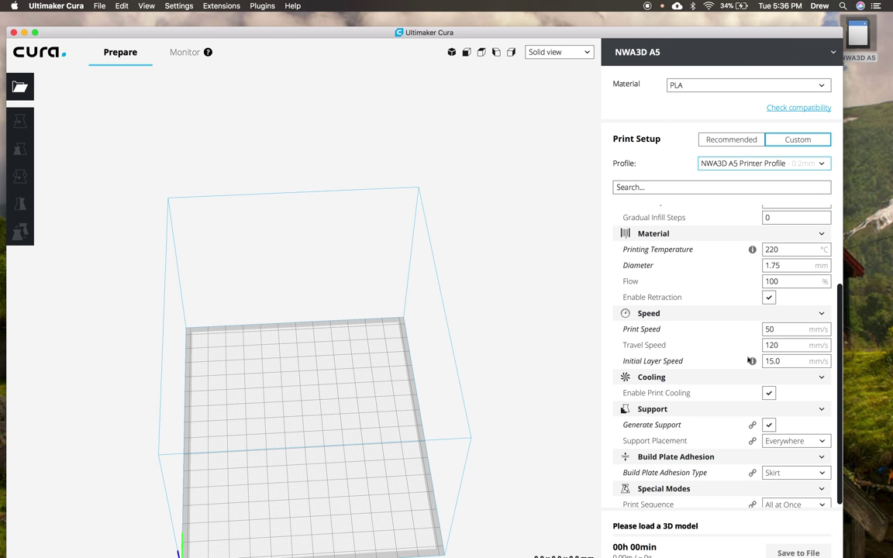
# Step: Scroll through the custom print settings and shift the Cura window slightly up and right
pyautogui.scroll(1, 752, 269)
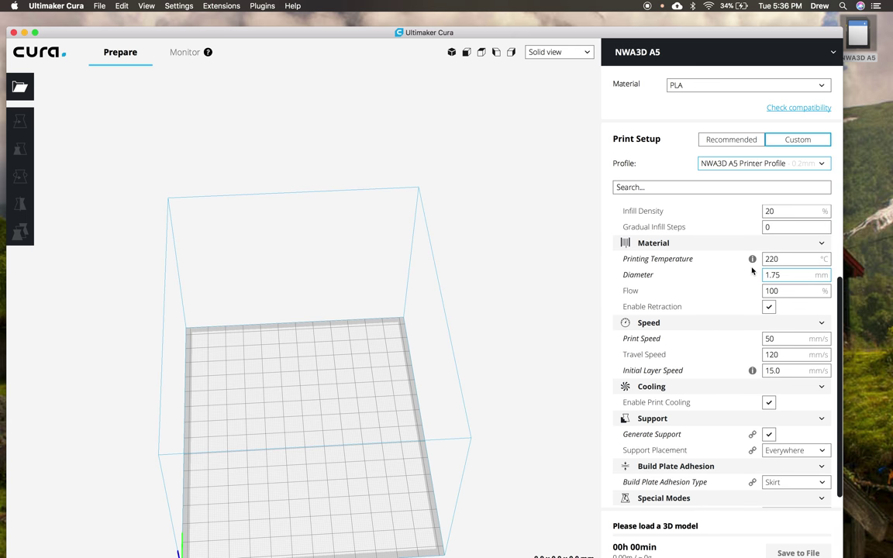
pyautogui.scroll(5, 752, 270)
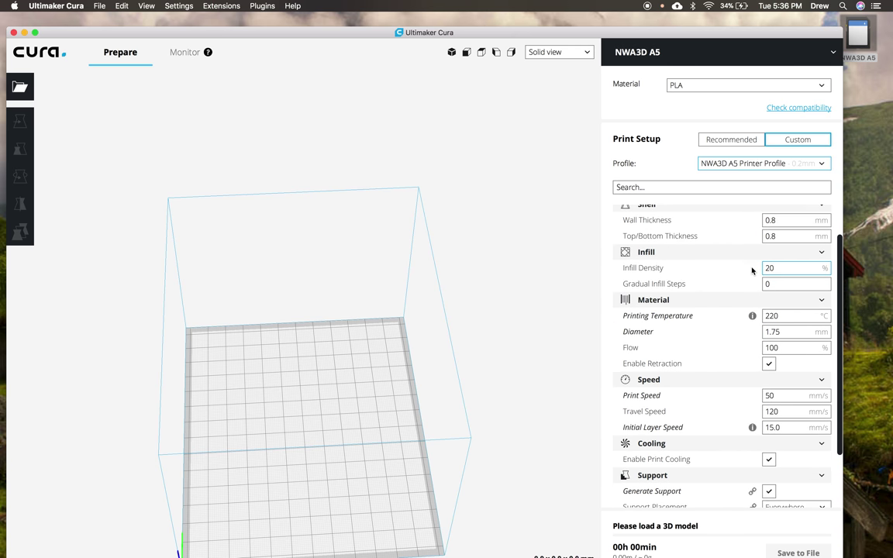
pyautogui.scroll(3, 752, 269)
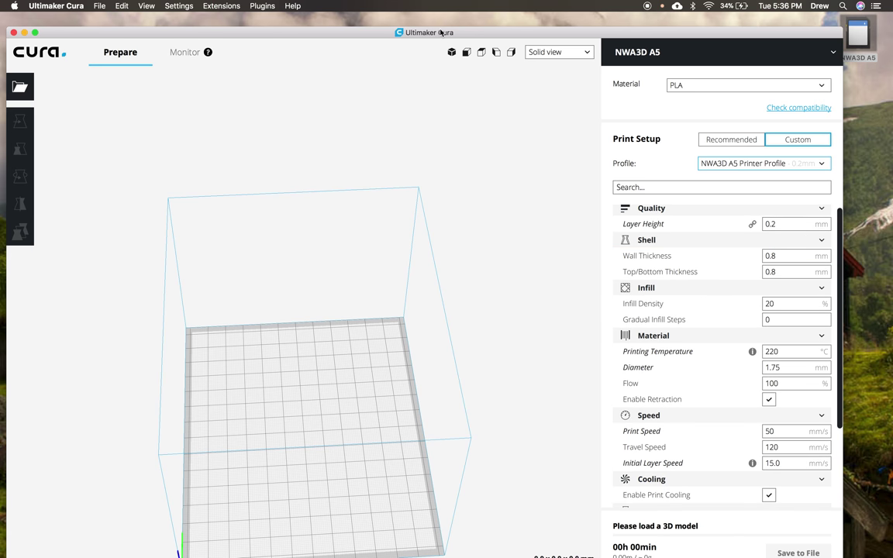
pyautogui.moveTo(440, 35); pyautogui.dragTo(462, 20)
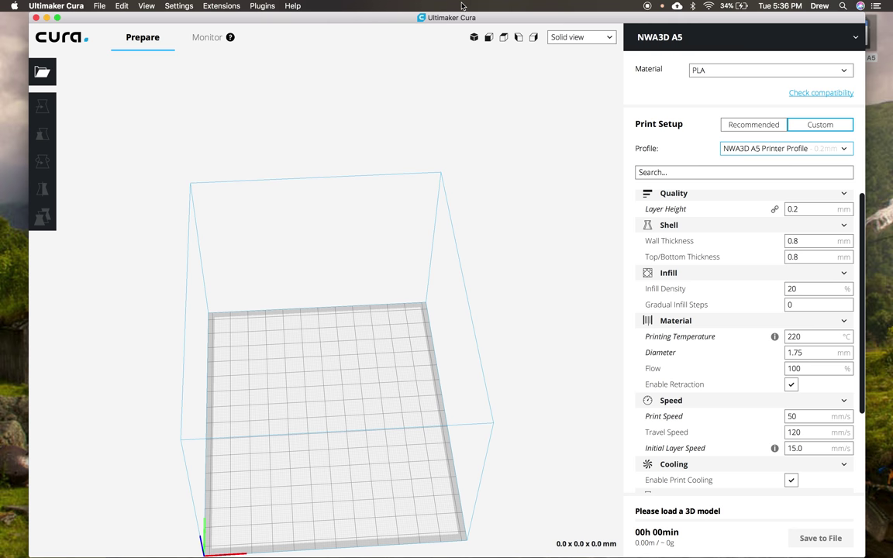
# Step: Load NWA3D Keychain v2.stl from the card's STL files folder onto the build plate
pyautogui.click(41, 73)
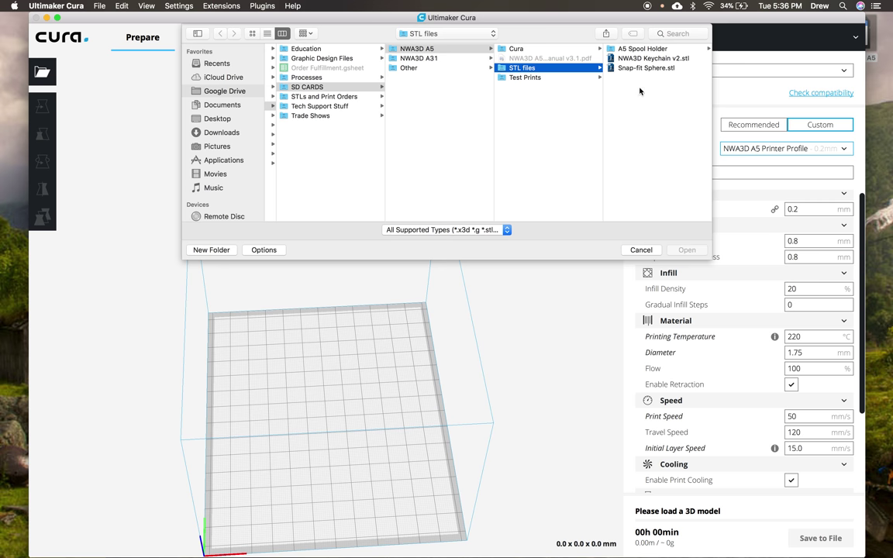
pyautogui.click(649, 59)
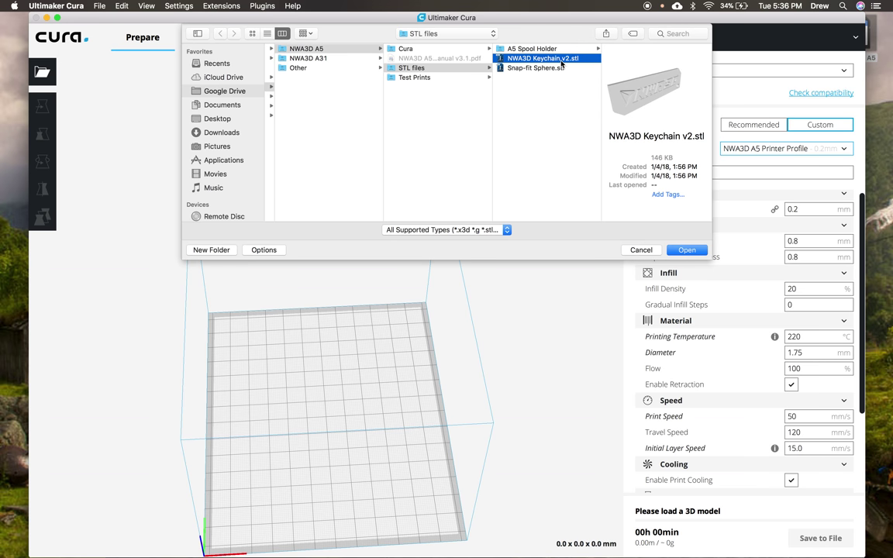
pyautogui.click(681, 251)
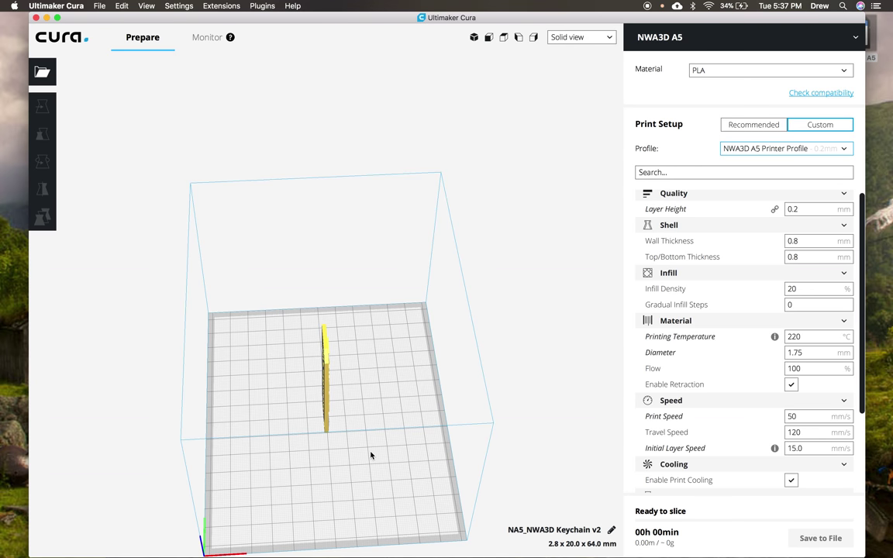
# Step: Rotate the keychain with the Rotate tool so it lies flat at 64.0 × 20.0 × 2.8 mm
pyautogui.moveTo(364, 455); pyautogui.dragTo(265, 412)
pyautogui.moveTo(265, 413); pyautogui.dragTo(380, 416, button='right')
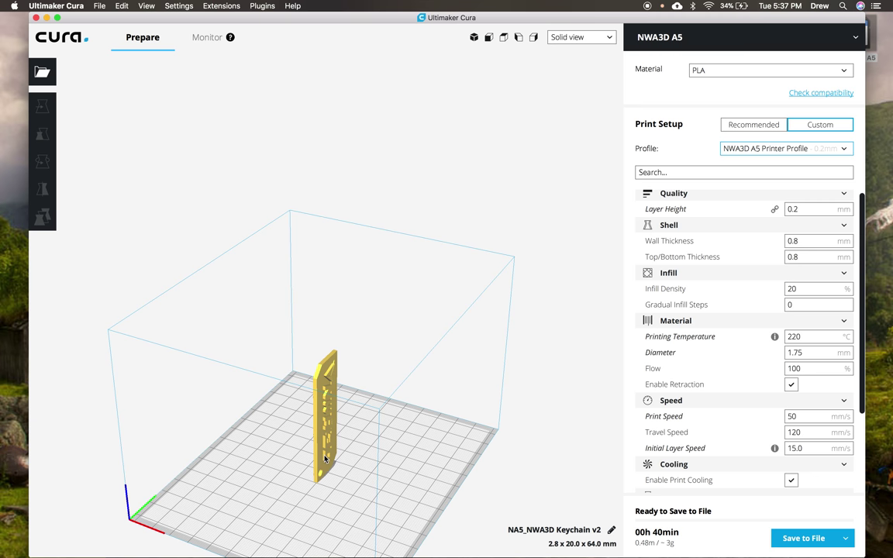
pyautogui.click(323, 415)
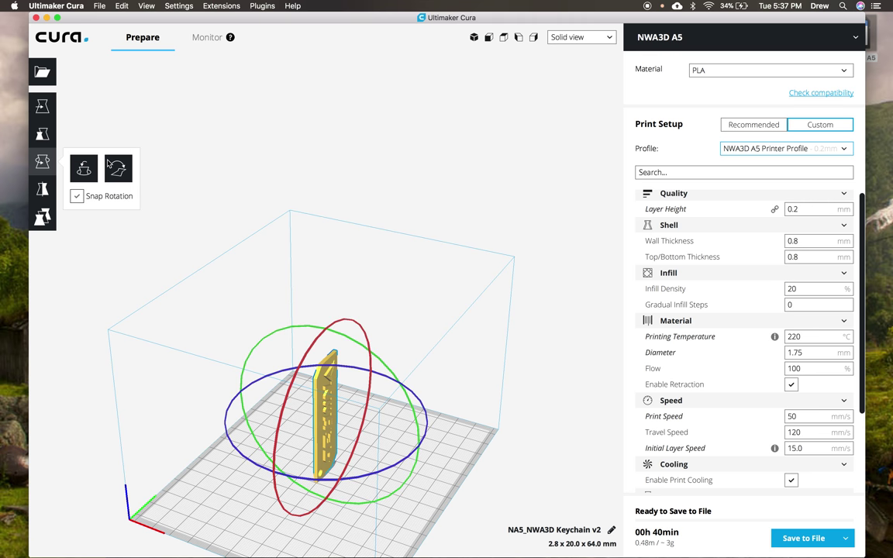
pyautogui.click(42, 161)
pyautogui.click(43, 161)
pyautogui.moveTo(290, 325); pyautogui.dragTo(231, 463)
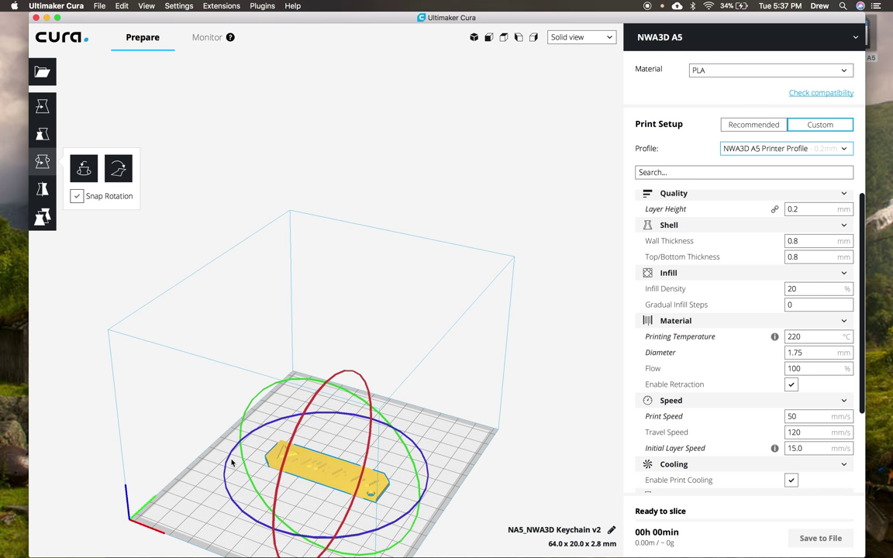
# Step: Move the keychain back to X −8.5138, Y −40.3045 mm and open the file browser
pyautogui.click(45, 108)
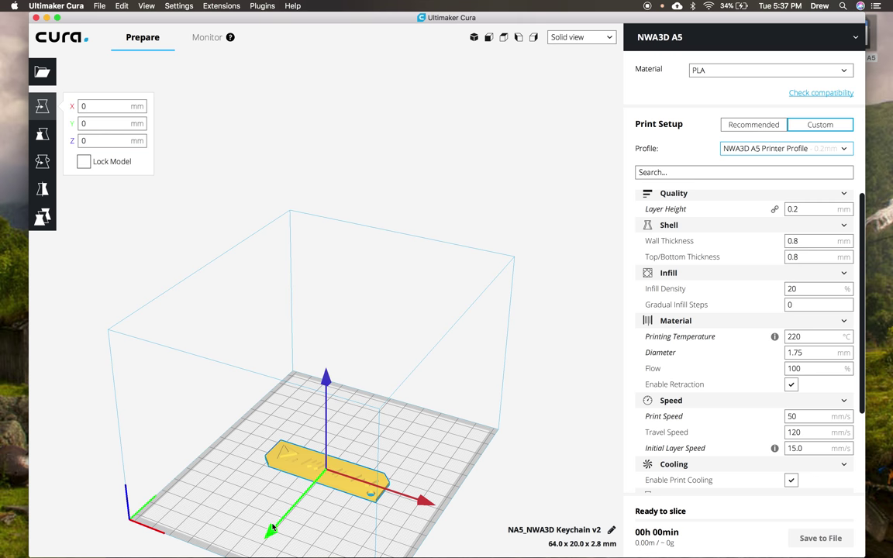
pyautogui.moveTo(272, 529); pyautogui.dragTo(296, 494)
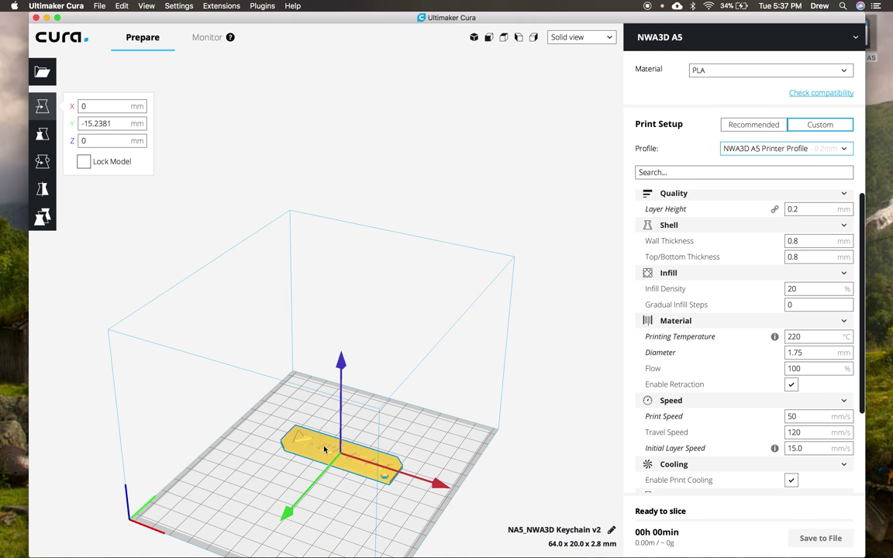
pyautogui.moveTo(326, 425); pyautogui.dragTo(327, 417)
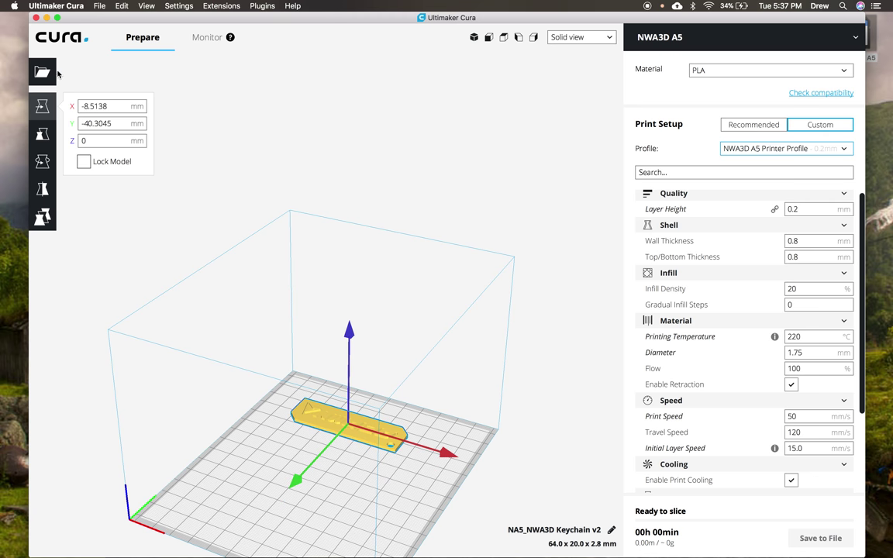
pyautogui.click(42, 71)
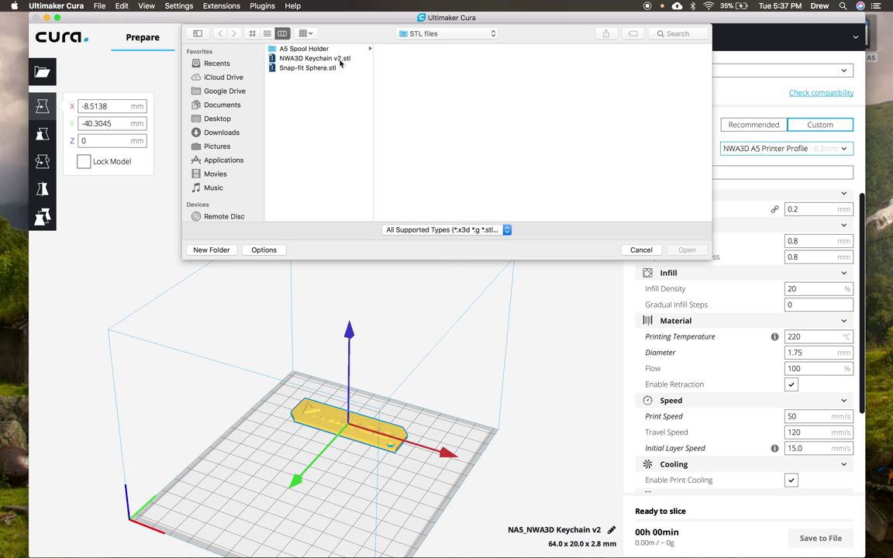
# Step: Load NWA3D Keychain v2.stl as a second model and rotate it to lie flat on the plate
pyautogui.click(340, 60)
pyautogui.press('Return')
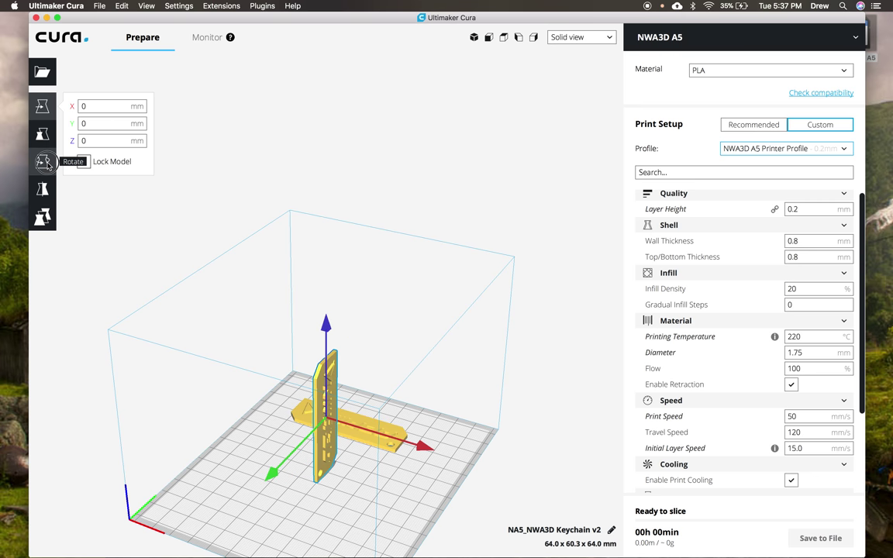
pyautogui.press('r')
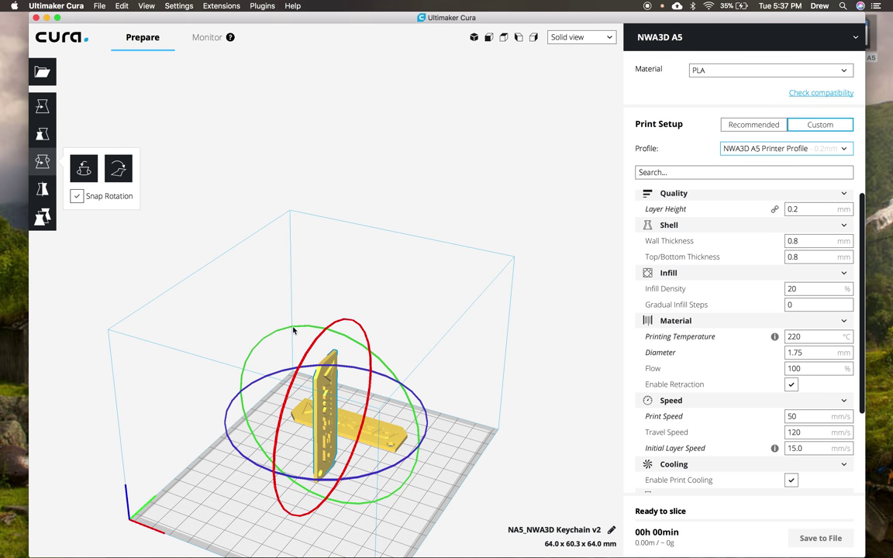
pyautogui.moveTo(277, 333); pyautogui.dragTo(248, 462)
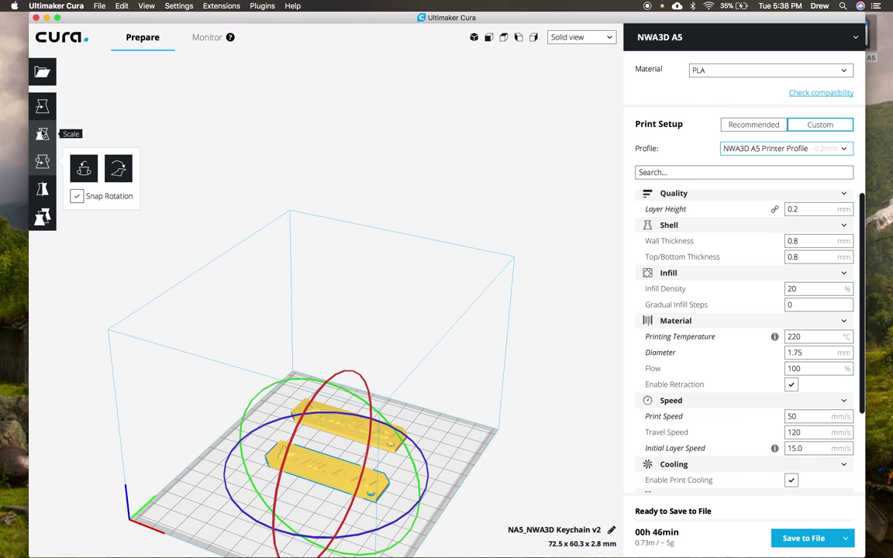
# Step: Scale the front keychain uniformly to 150%, making it 96 x 30 x 4.2 mm
pyautogui.click(43, 134)
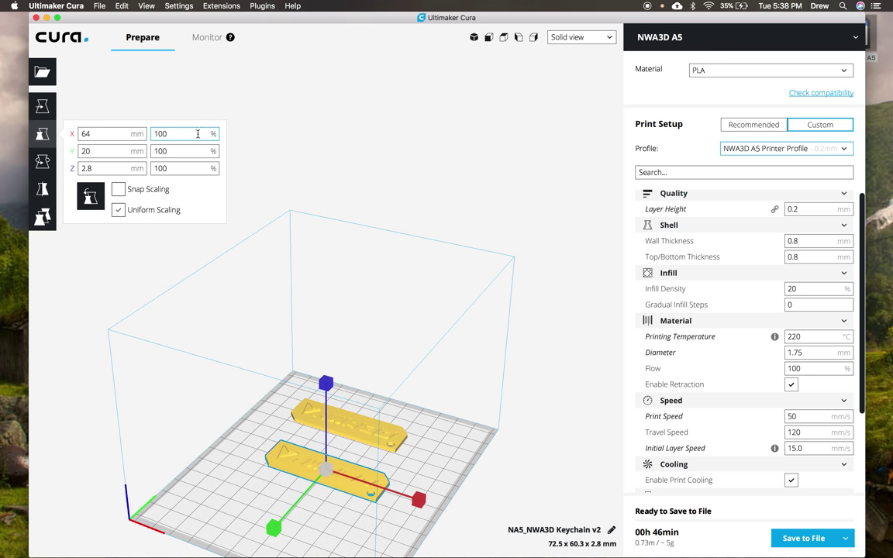
pyautogui.click(159, 133)
pyautogui.press('Delete')
pyautogui.write('5')
pyautogui.press('Return')
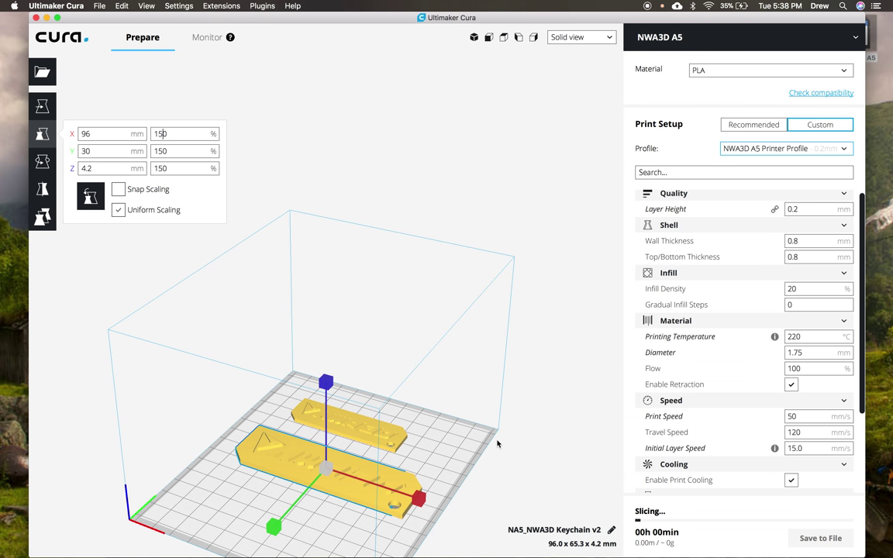
# Step: Rename the print job to 'Keychains'
pyautogui.click(611, 530)
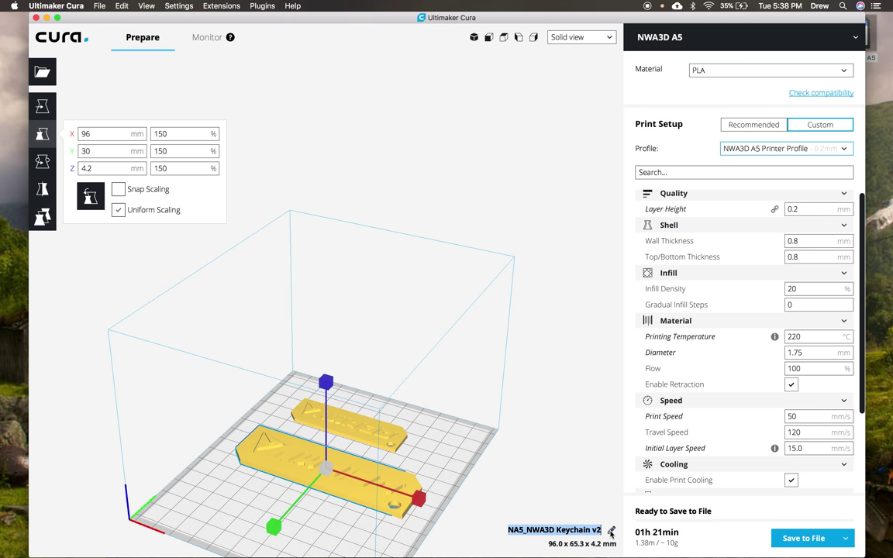
pyautogui.press('BackSpace')
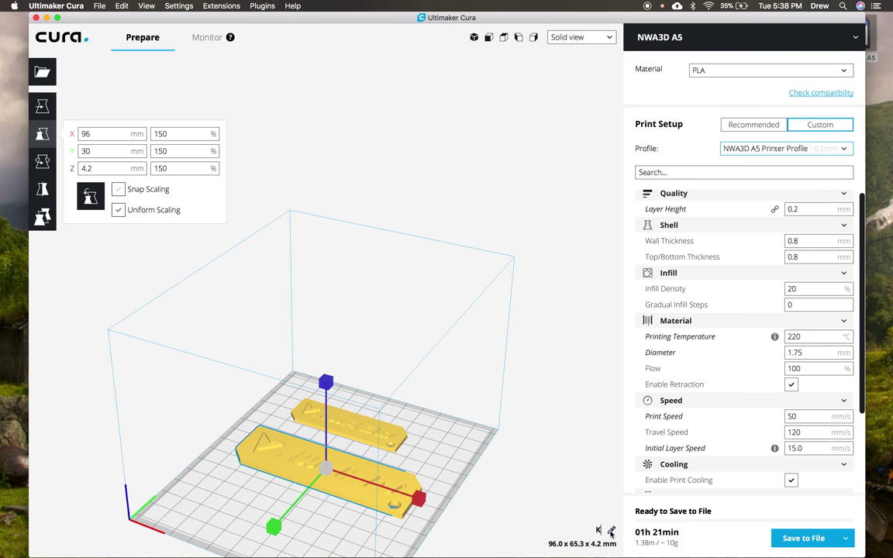
pyautogui.write('Keychains')
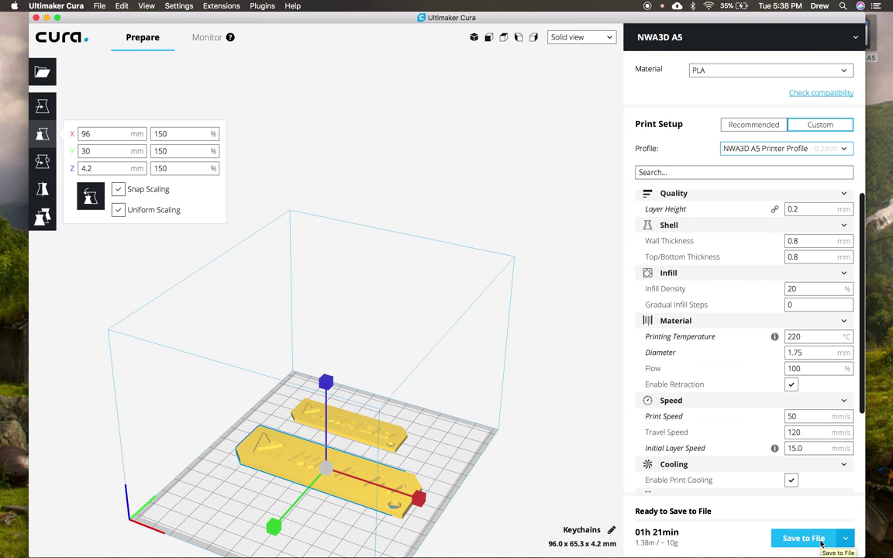
# Step: Save Keychains.gcode to the Desktop and to the NWA3D A5 removable drive
pyautogui.click(821, 542)
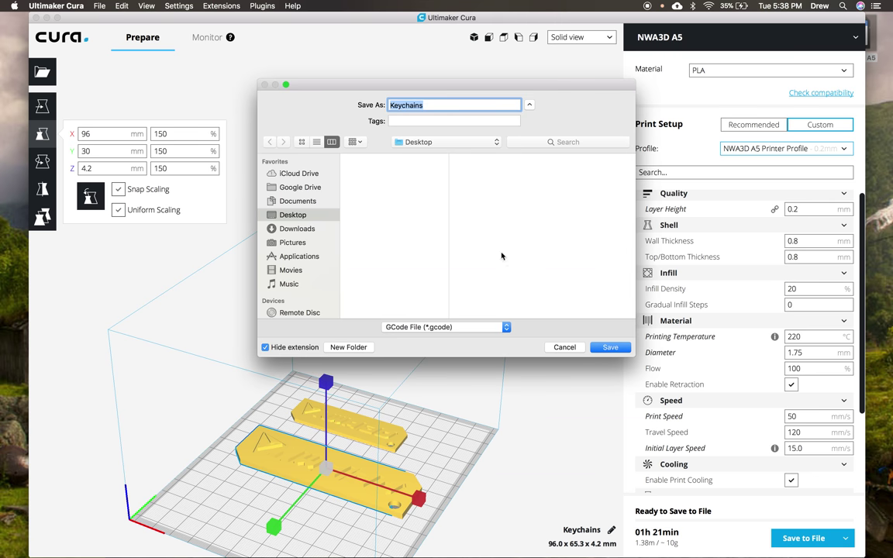
pyautogui.click(608, 347)
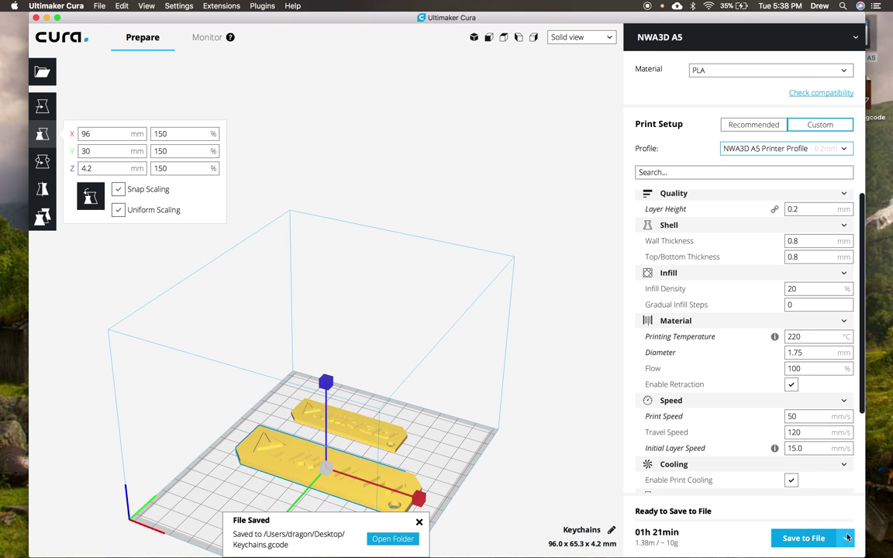
pyautogui.click(845, 538)
pyautogui.click(849, 540)
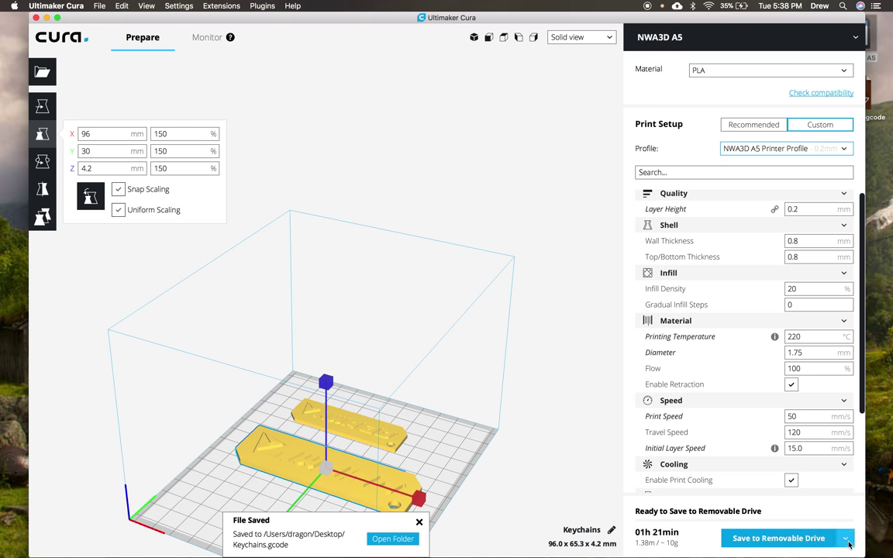
pyautogui.click(789, 539)
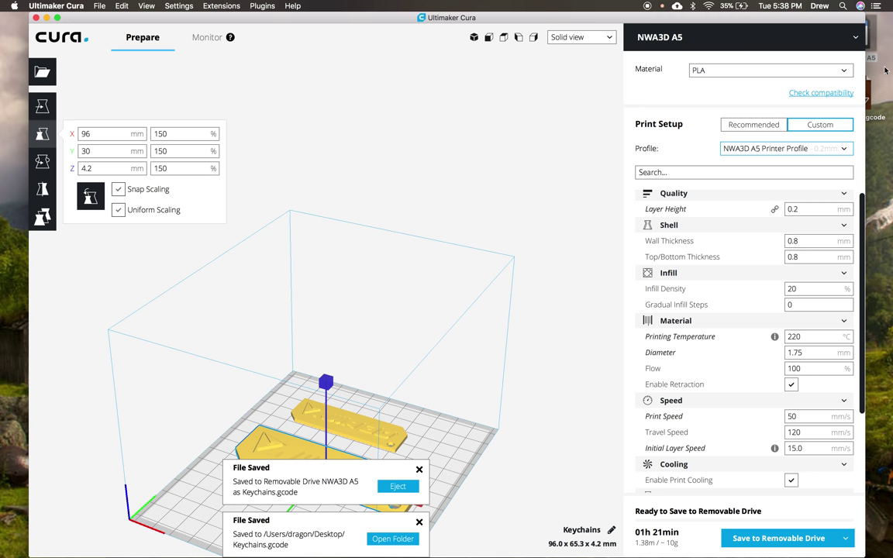
pyautogui.doubleClick(872, 48)
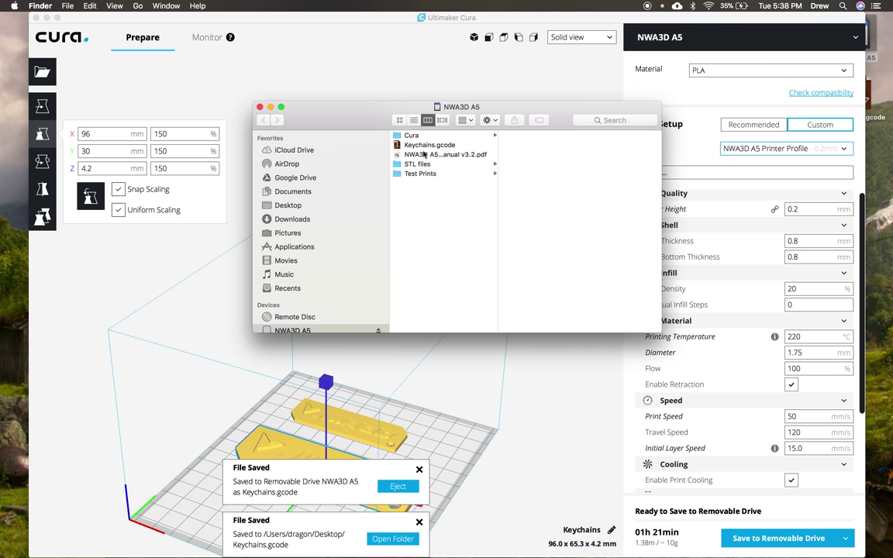
pyautogui.click(426, 146)
pyautogui.click(500, 490)
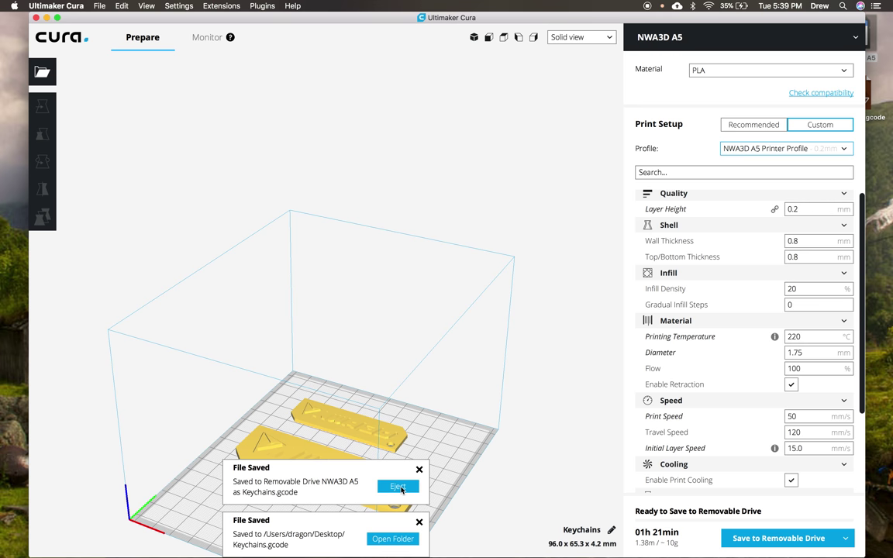
# Step: Eject the NWA3D A5 removable drive from the save notification
pyautogui.click(398, 487)
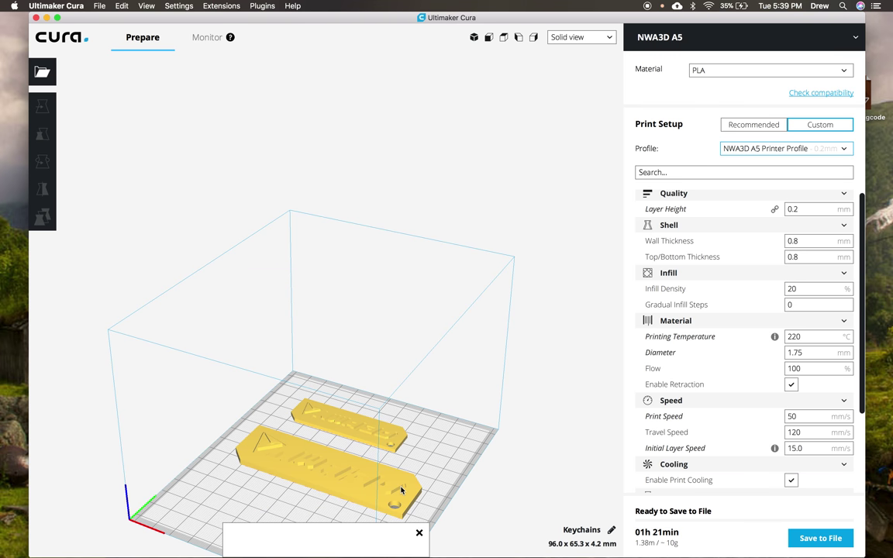